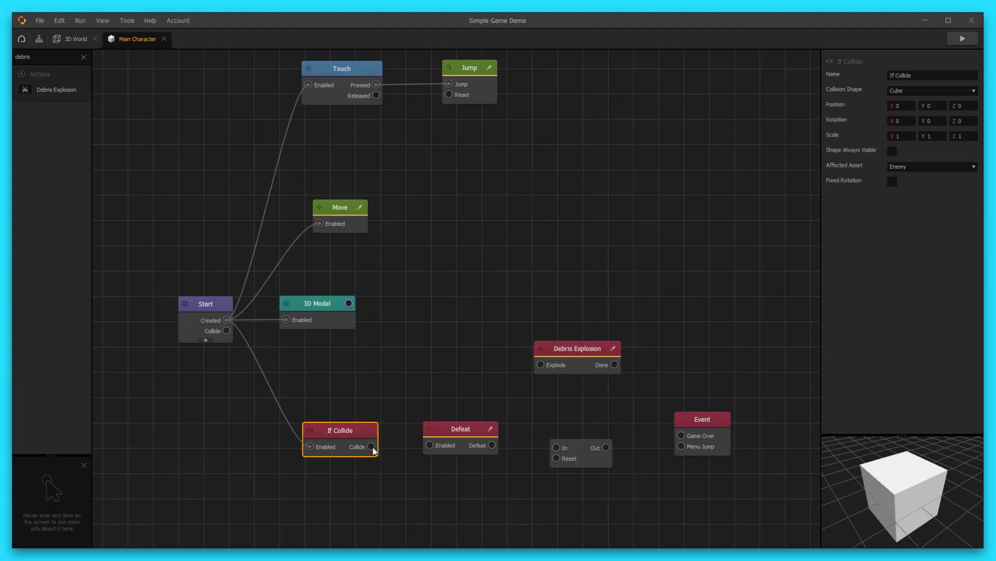
Wire If Collide's Collide output into Defeat, and Defeat's output into the Delay node.
{"action": "left_click_drag", "start_coordinate": [372, 444], "coordinate": [438, 443]}
{"action": "left_click", "coordinate": [469, 425]}
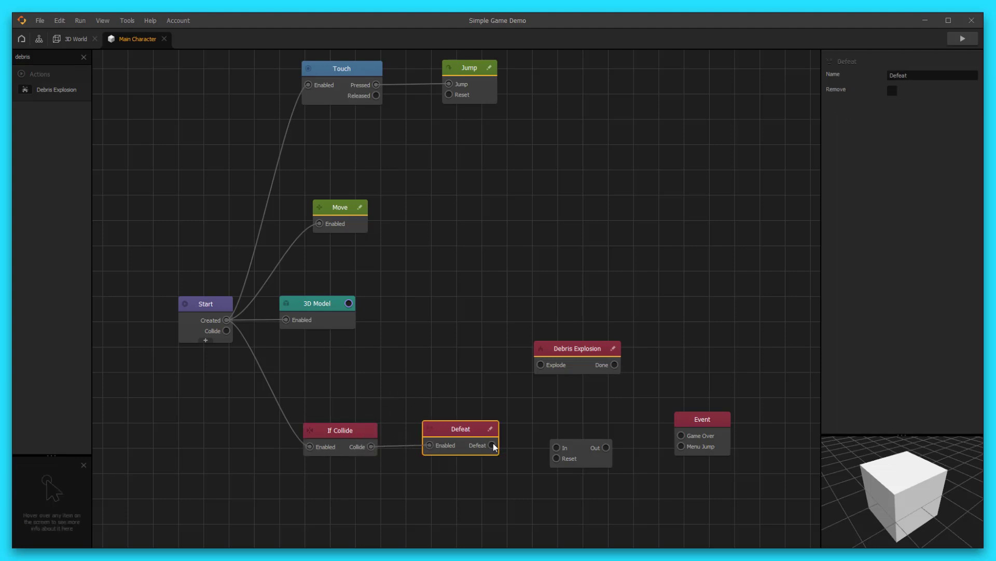
{"action": "left_click_drag", "start_coordinate": [527, 431], "coordinate": [557, 447]}
Set the Delay node's duration to 1.5 seconds.
{"action": "left_click", "coordinate": [568, 451]}
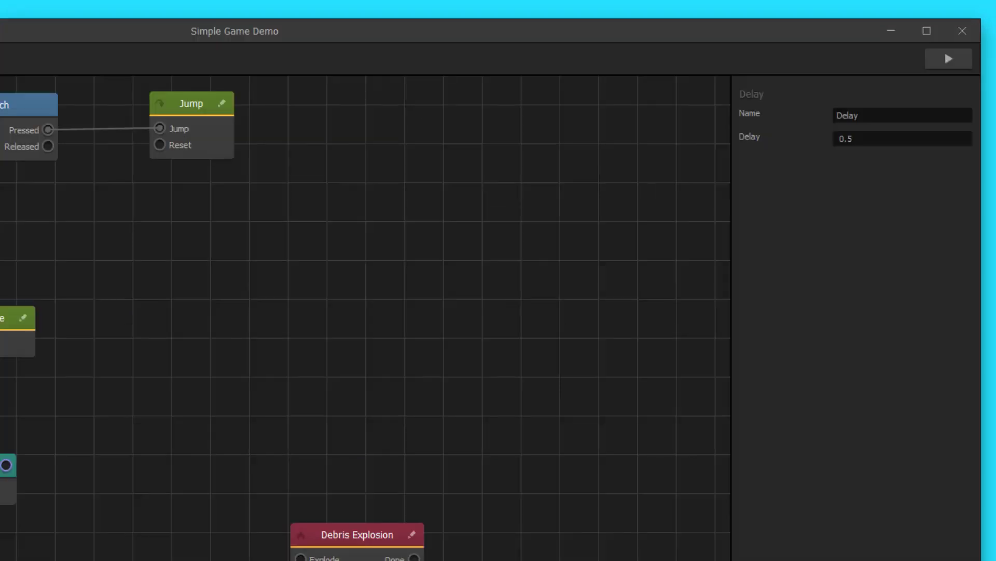
{"action": "left_click", "coordinate": [840, 139]}
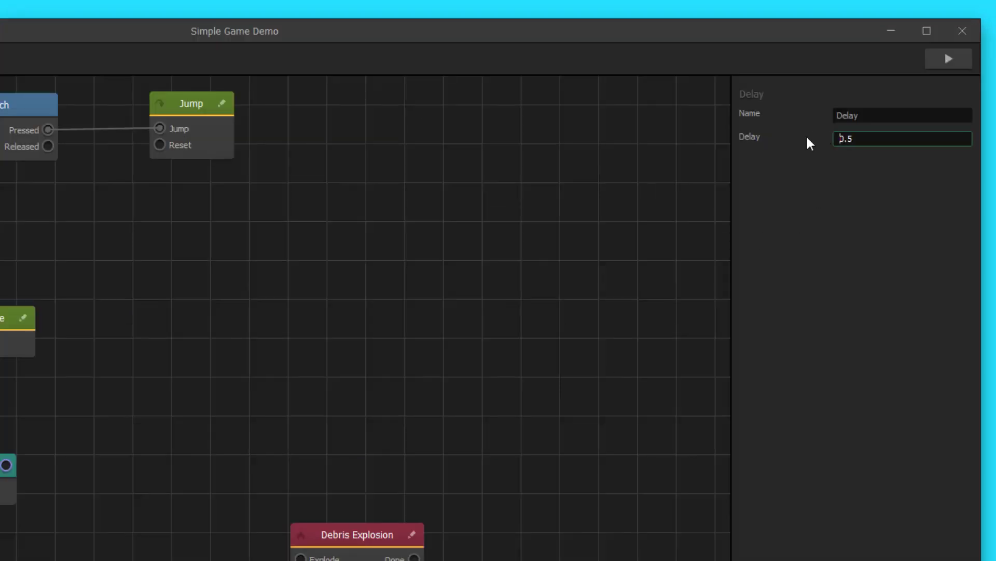
{"action": "key", "text": "Delete"}
{"action": "type", "text": "1"}
{"action": "key", "text": "Return"}
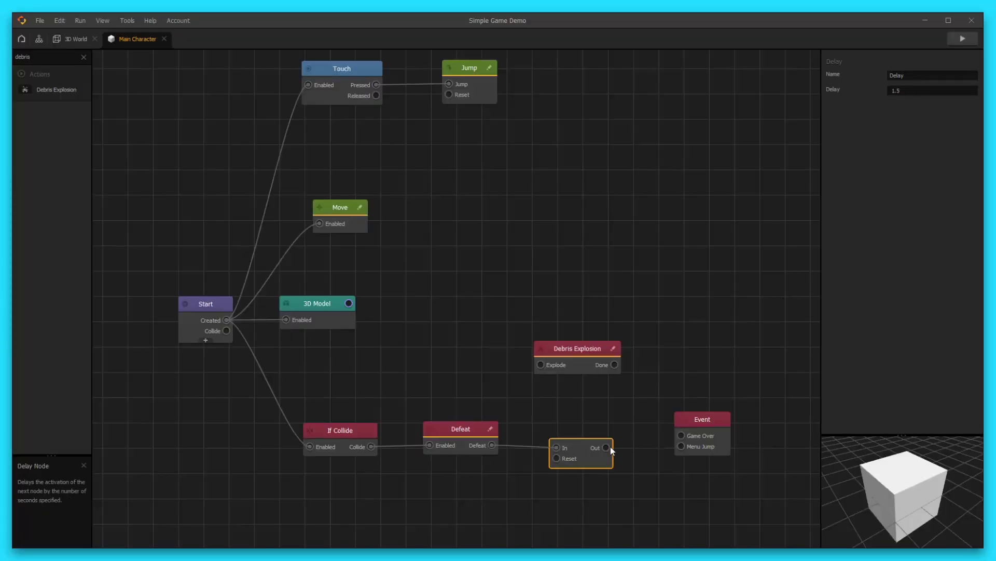
Connect the Delay's Out to the Event node's Game Over input.
{"action": "left_click_drag", "start_coordinate": [606, 447], "coordinate": [682, 435]}
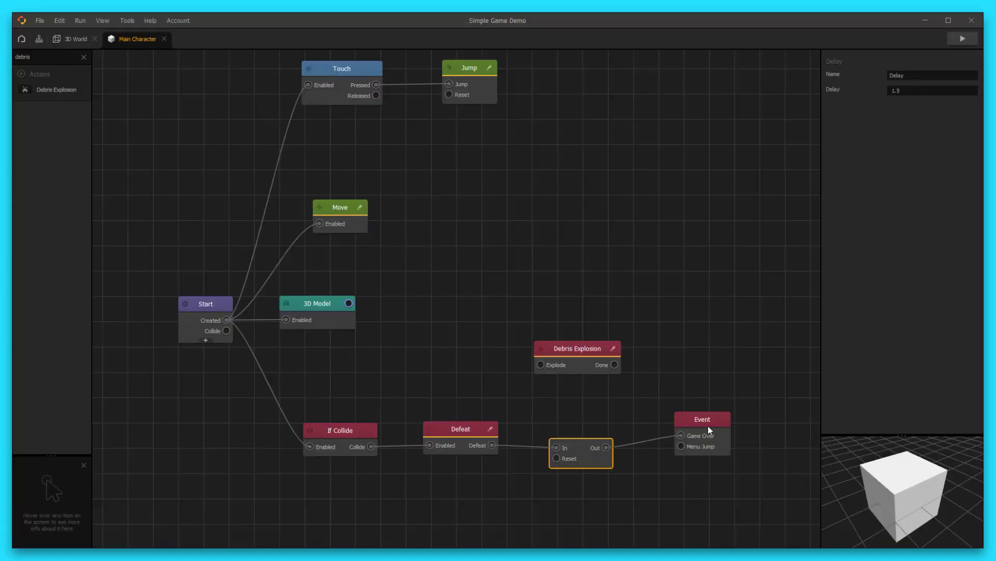
{"action": "left_click", "coordinate": [715, 422]}
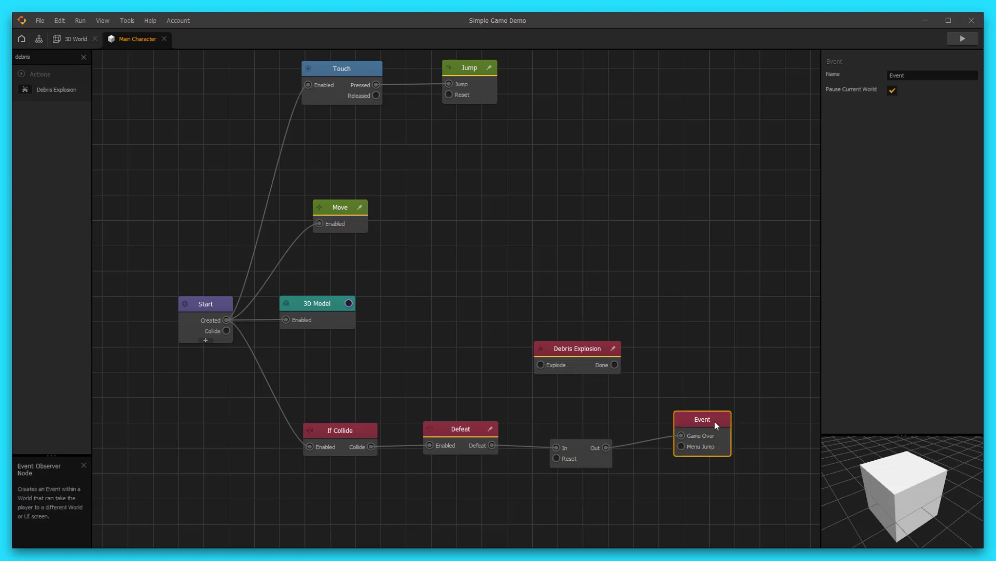
{"action": "left_click", "coordinate": [578, 359]}
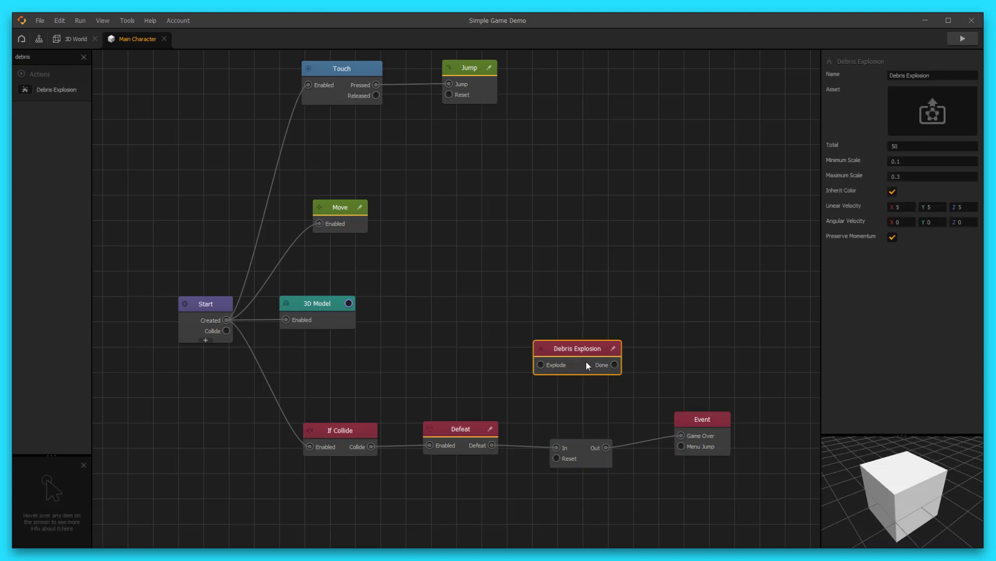
Wire the Defeat node's output into the Debris Explosion node's Explode input.
{"action": "left_click", "coordinate": [590, 459]}
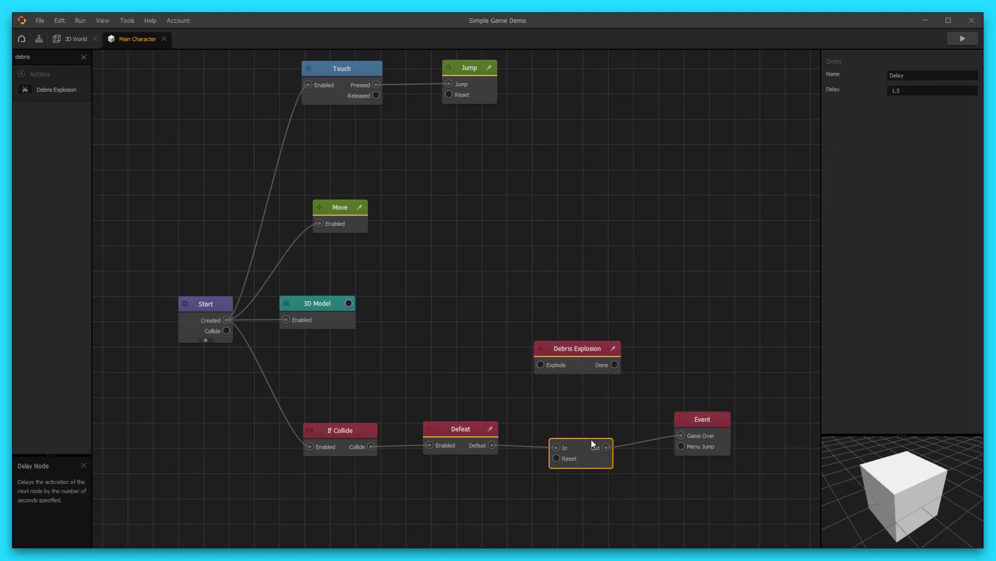
{"action": "left_click", "coordinate": [584, 366]}
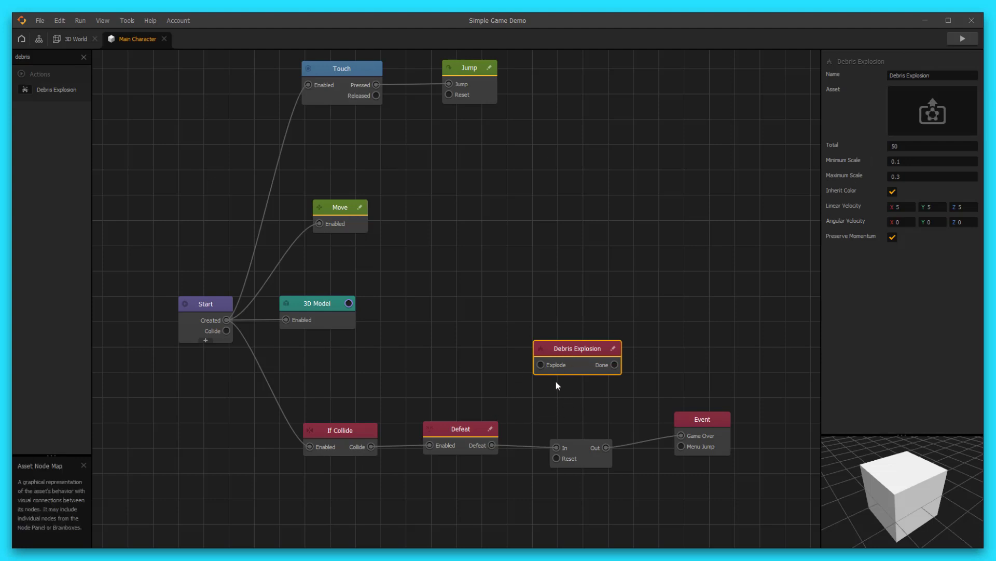
{"action": "left_click_drag", "start_coordinate": [540, 363], "coordinate": [492, 445]}
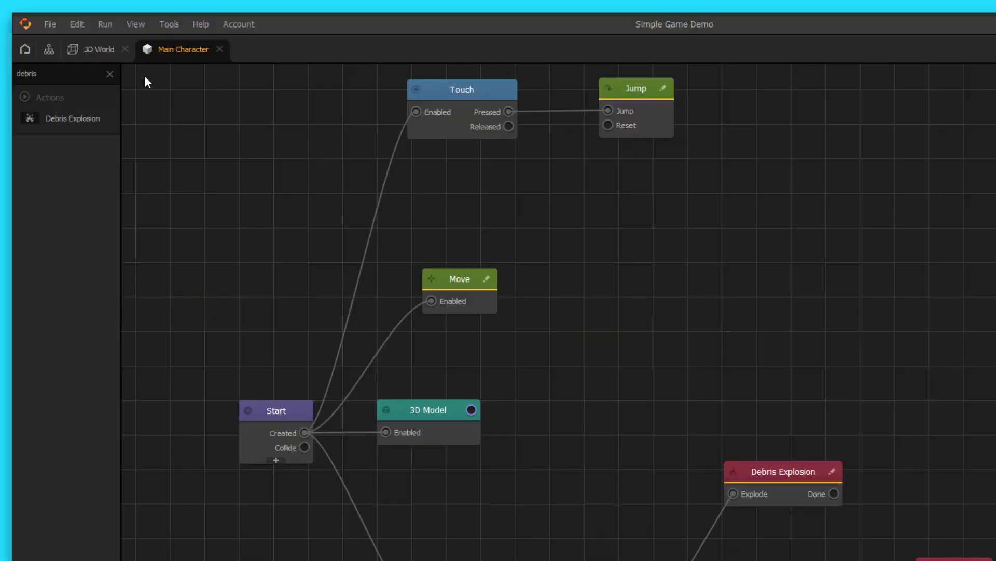
In the 3D World, add a Cube from the asset library's Shapes collection.
{"action": "left_click", "coordinate": [83, 57]}
{"action": "left_click", "coordinate": [94, 51]}
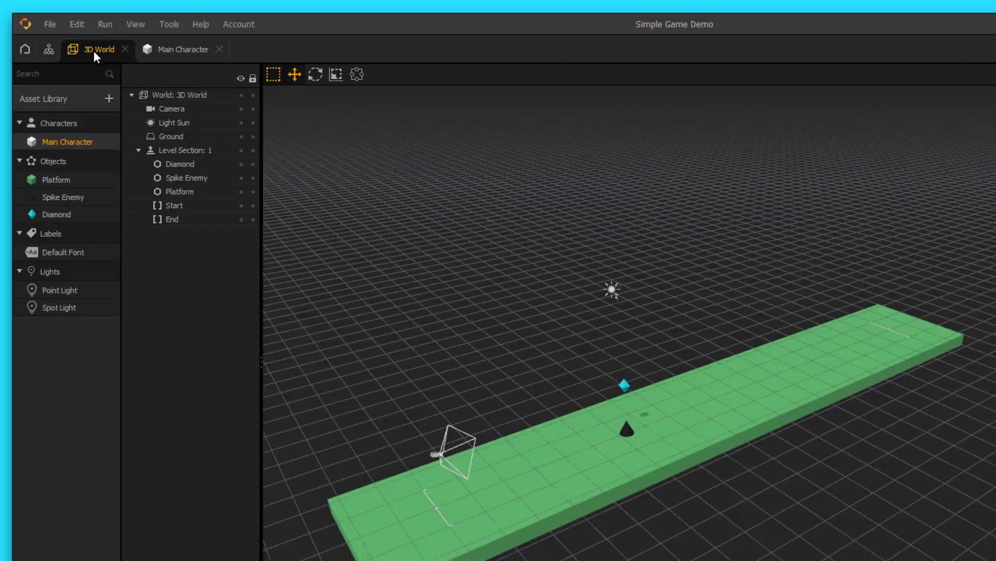
{"action": "left_click", "coordinate": [74, 101]}
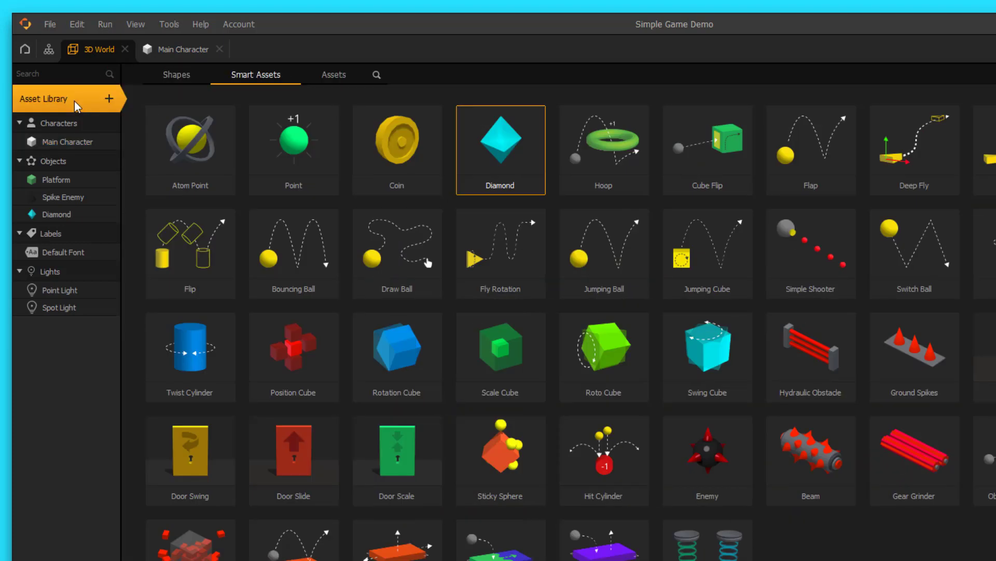
{"action": "left_click", "coordinate": [179, 74]}
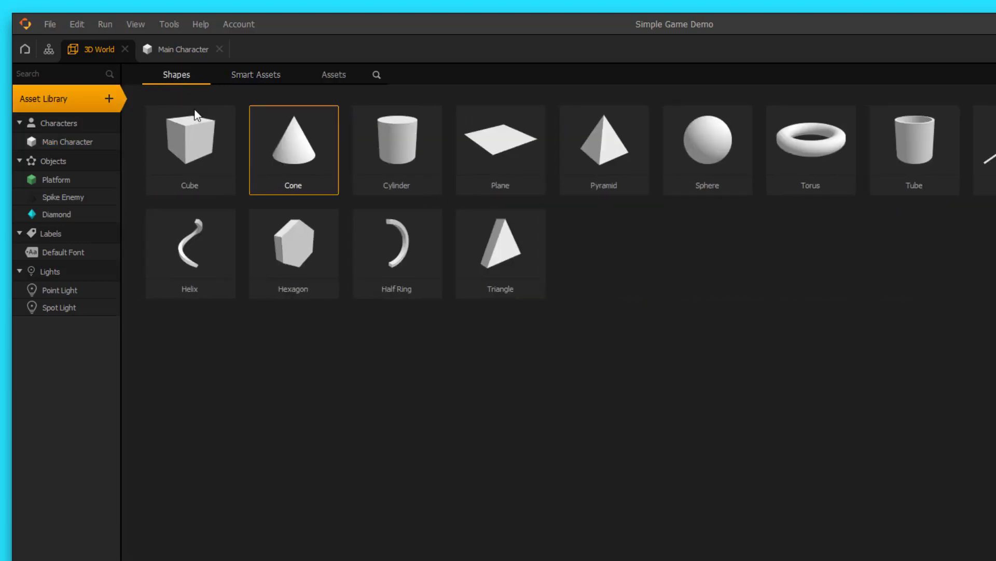
{"action": "double_click", "coordinate": [208, 154]}
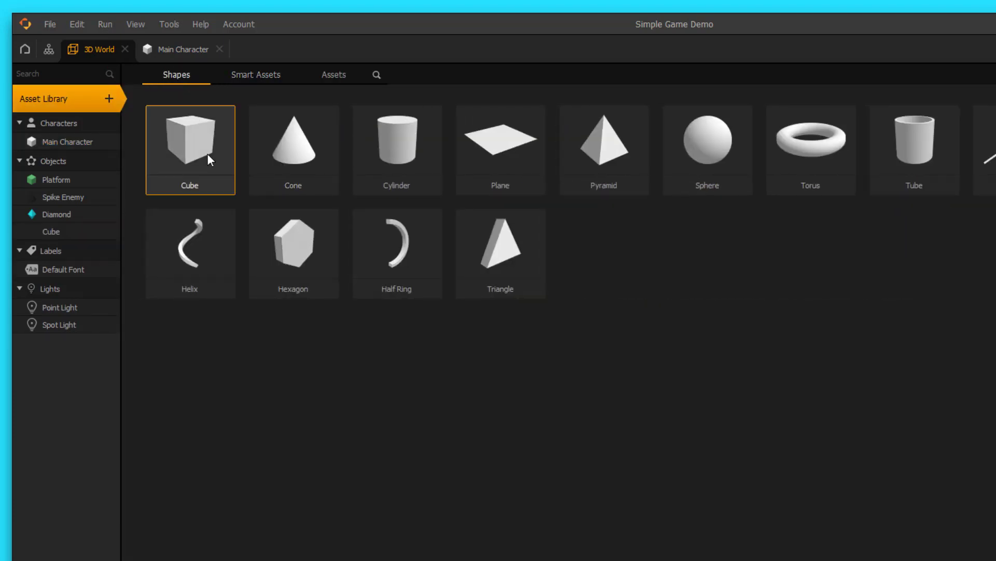
{"action": "left_click", "coordinate": [73, 98]}
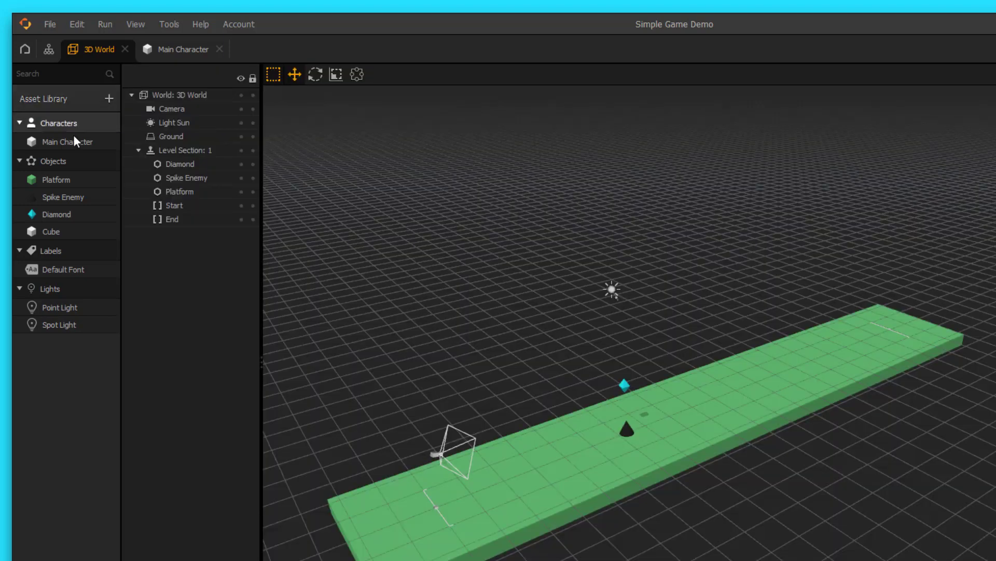
Rename the new Cube object to 'Debris'.
{"action": "left_click", "coordinate": [70, 230]}
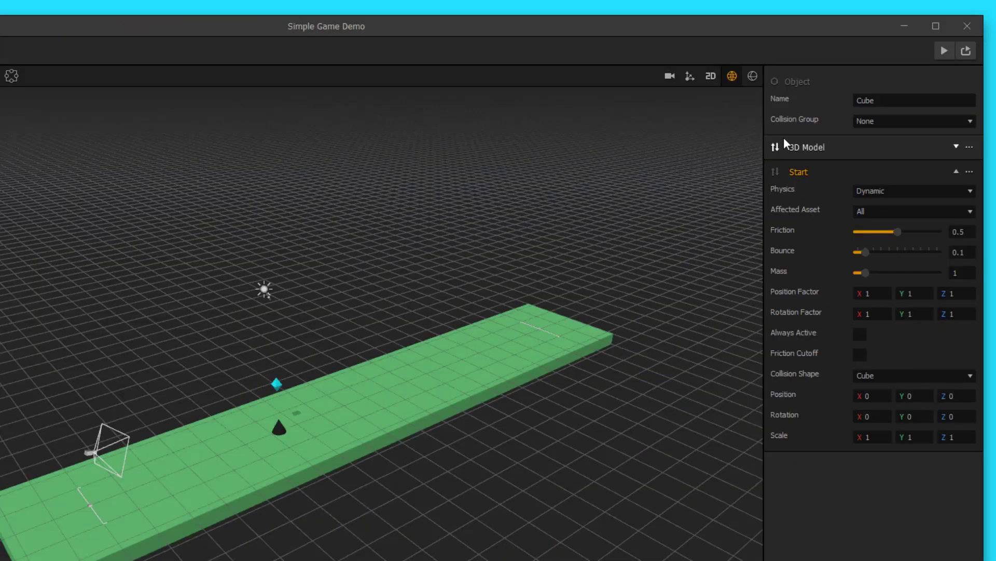
{"action": "double_click", "coordinate": [866, 100]}
{"action": "type", "text": "Debris"}
{"action": "key", "text": "Return"}
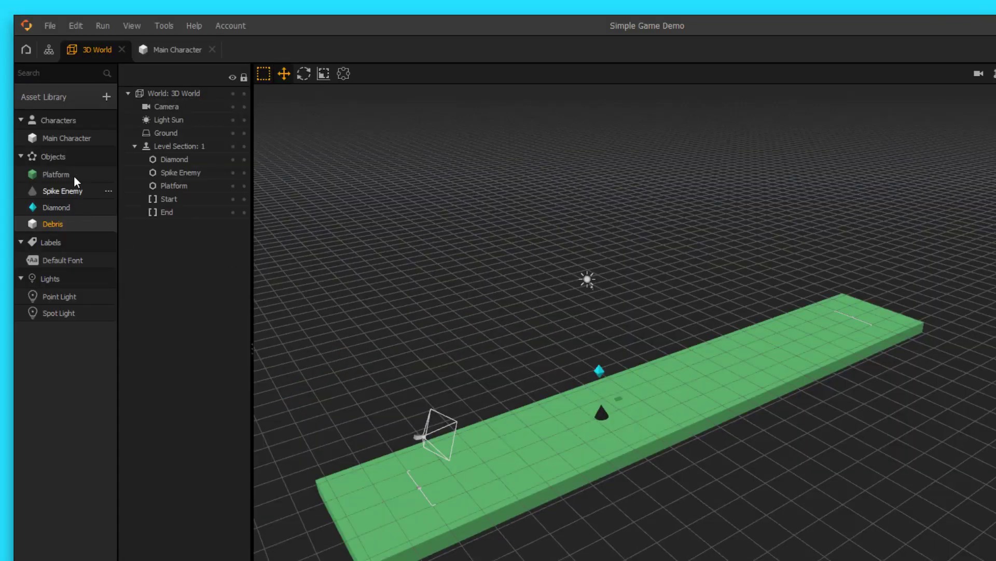
In Main Character's graph, assign the Debris cube as the Debris Explosion node's asset.
{"action": "double_click", "coordinate": [64, 138]}
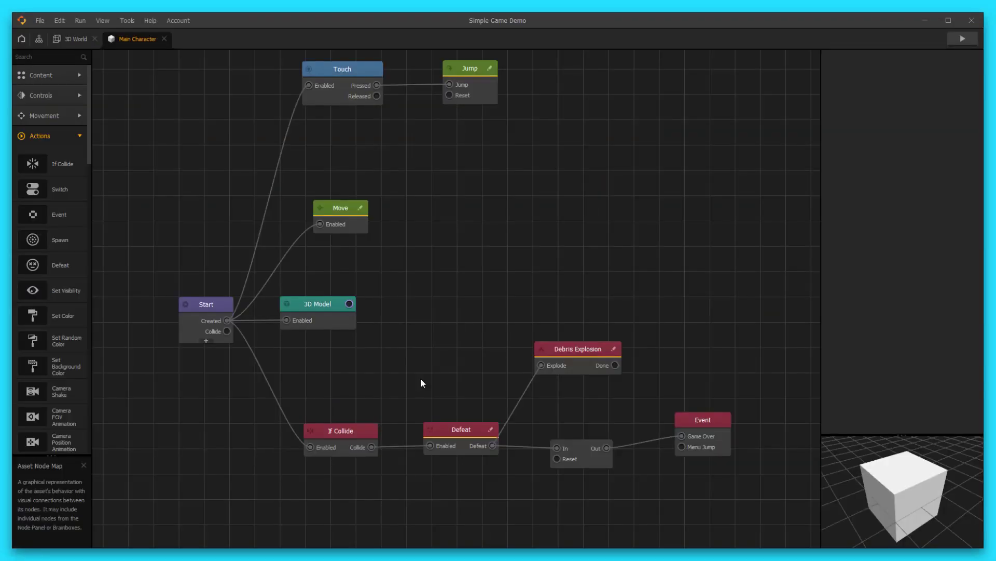
{"action": "left_click", "coordinate": [582, 362]}
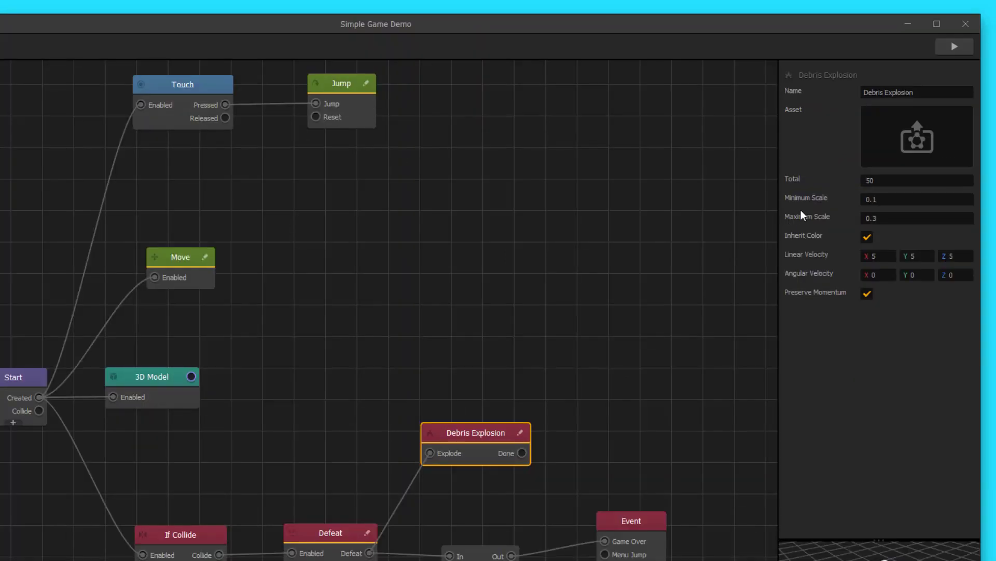
{"action": "left_click", "coordinate": [963, 116]}
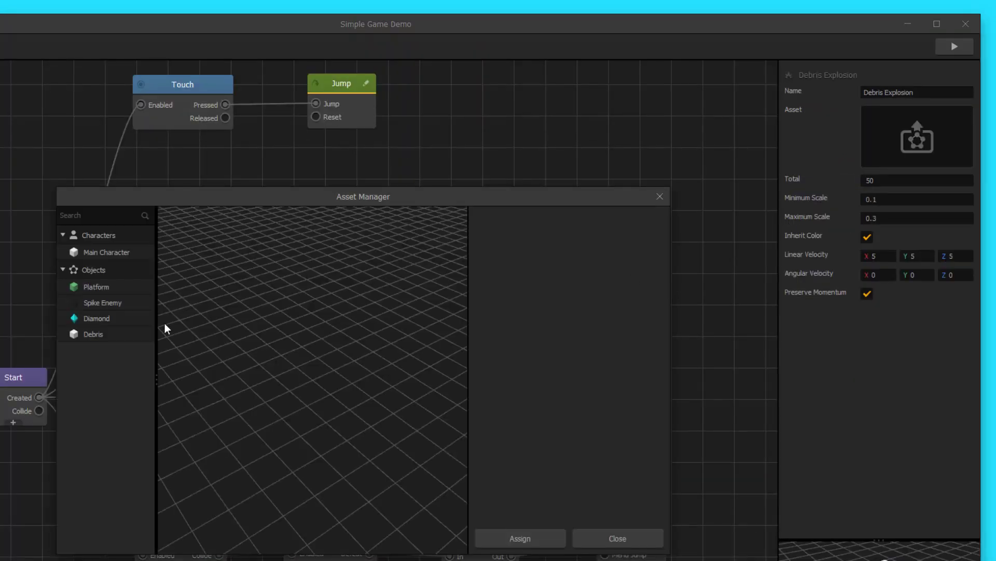
{"action": "left_click", "coordinate": [90, 334]}
{"action": "scroll", "coordinate": [522, 437], "scroll_direction": "down", "scroll_amount": 3}
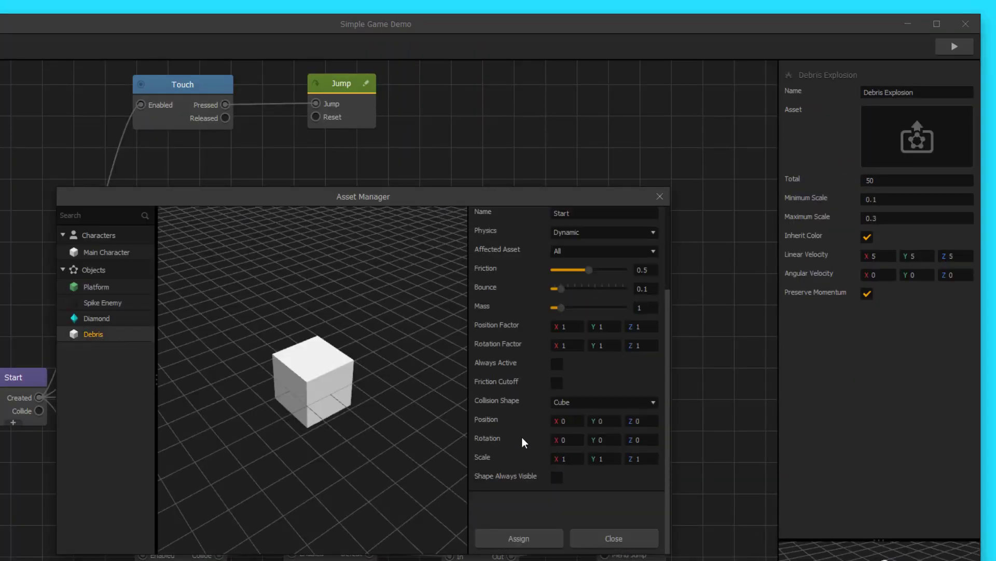
{"action": "left_click", "coordinate": [543, 536]}
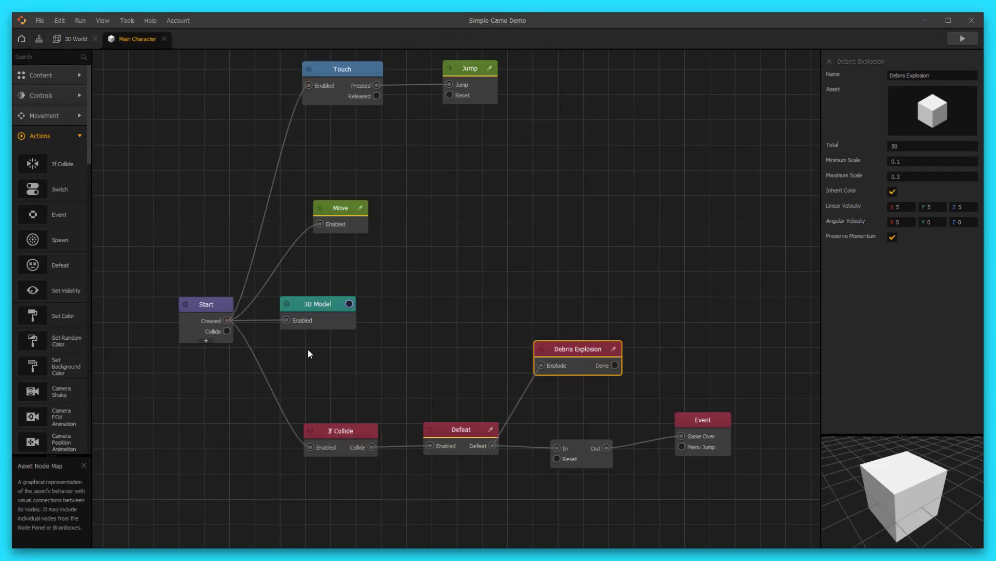
{"action": "left_click", "coordinate": [345, 431]}
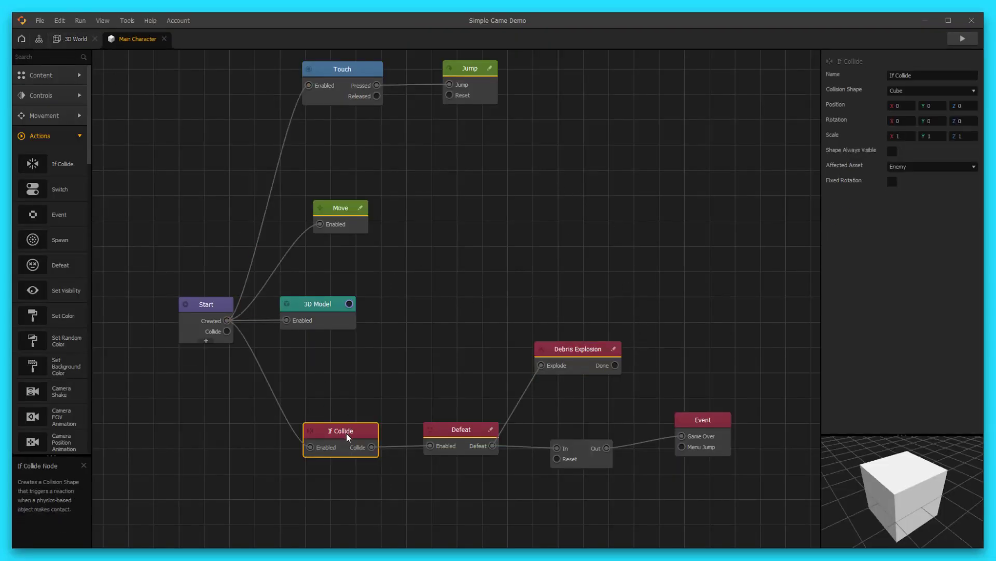
{"action": "left_click", "coordinate": [62, 37]}
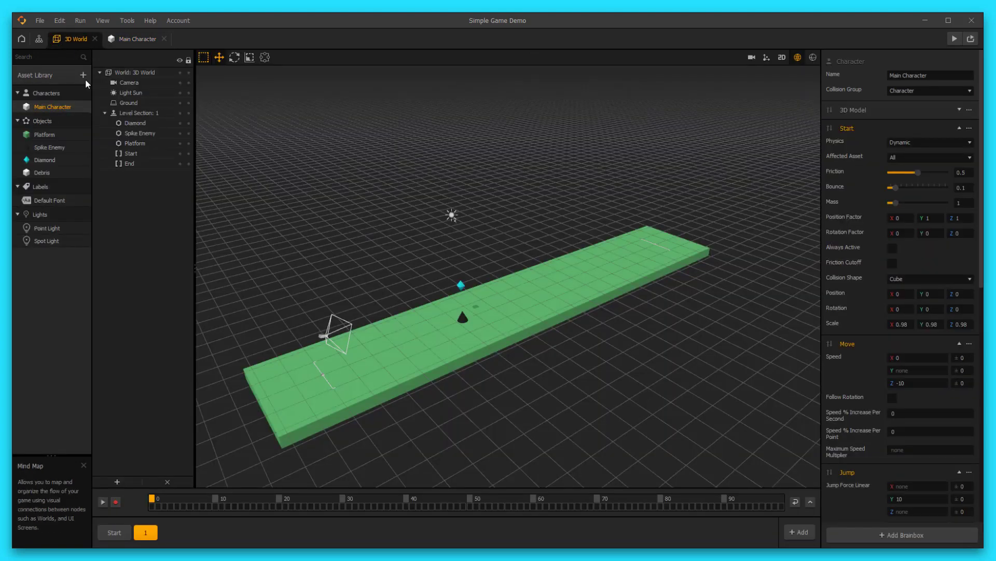
{"action": "left_click", "coordinate": [50, 148]}
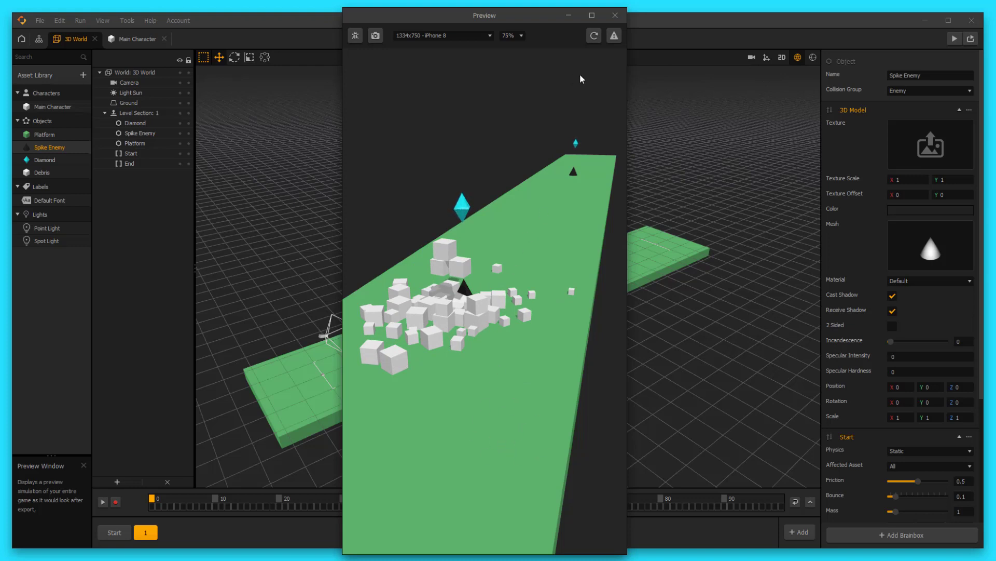
{"action": "left_click", "coordinate": [595, 36]}
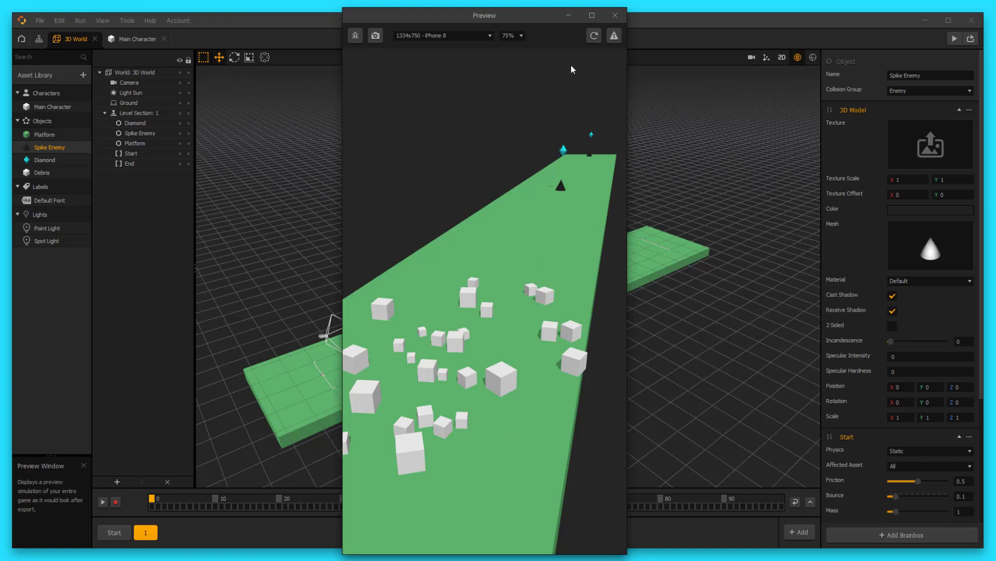
{"action": "left_click", "coordinate": [615, 16]}
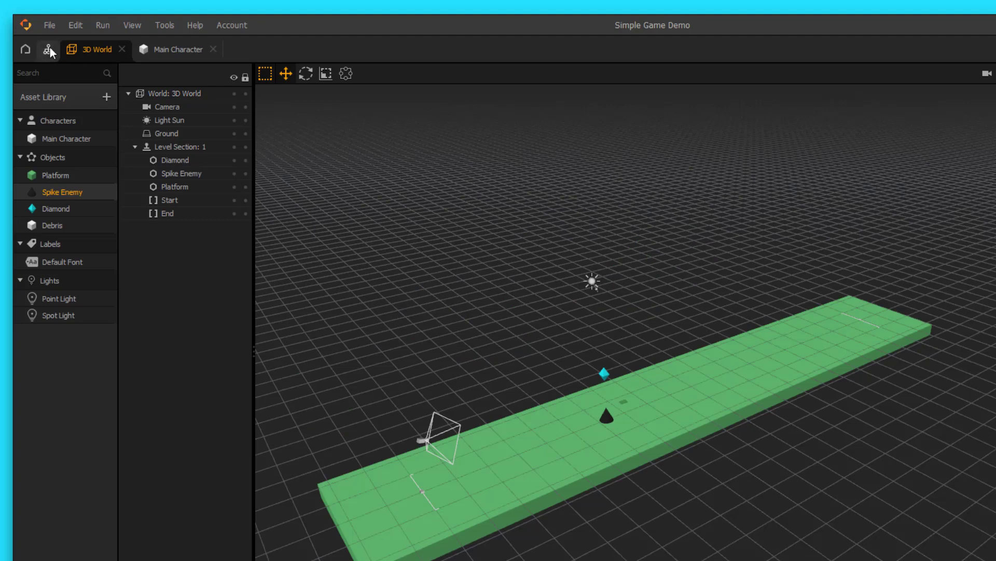
Add a UI Screen to the world flow and arrange Start, 3D World and the new screen.
{"action": "left_click", "coordinate": [49, 49]}
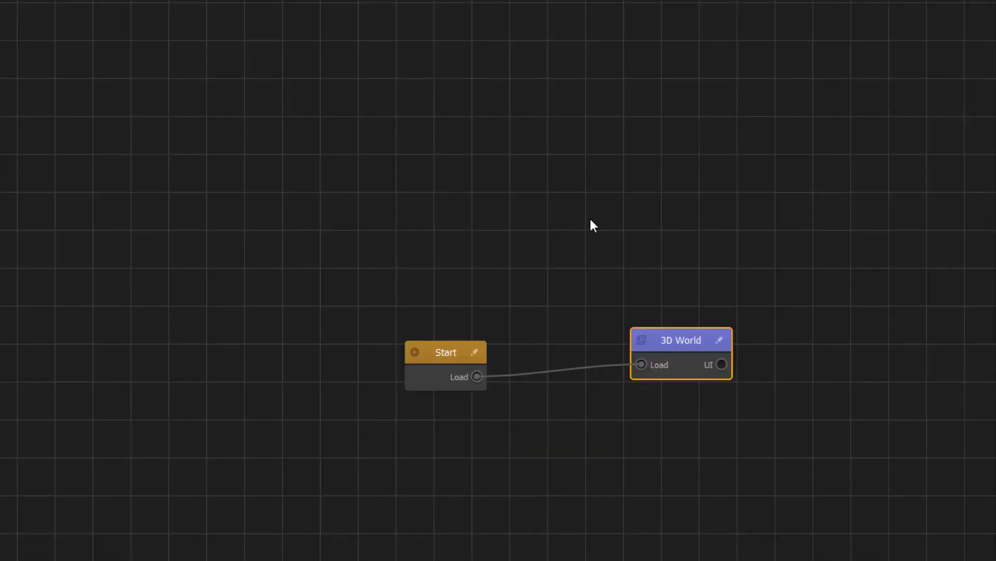
{"action": "right_click", "coordinate": [594, 226]}
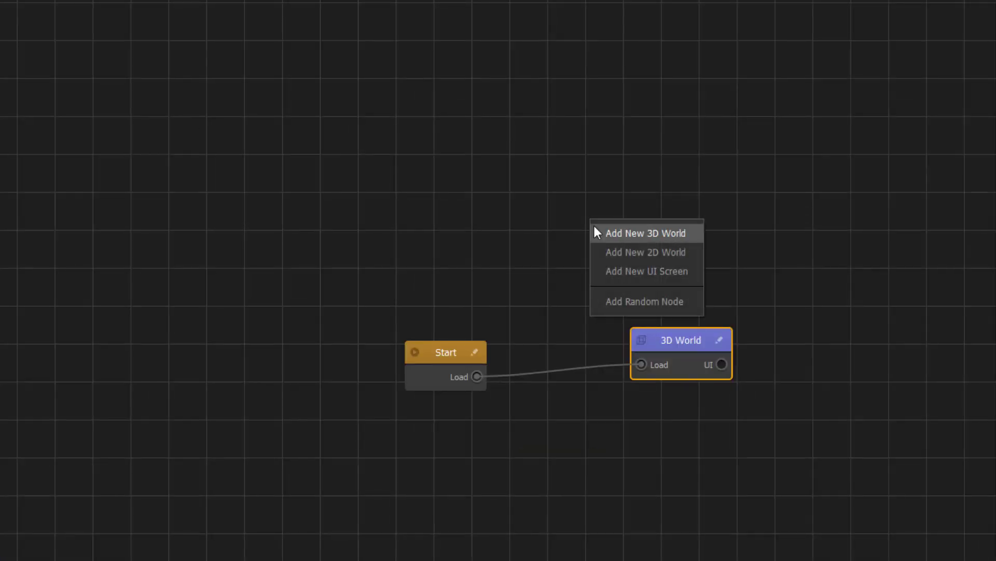
{"action": "left_click", "coordinate": [650, 273]}
{"action": "left_click_drag", "start_coordinate": [634, 229], "coordinate": [817, 324]}
{"action": "left_click", "coordinate": [426, 357]}
{"action": "left_click_drag", "start_coordinate": [426, 359], "coordinate": [335, 347]}
{"action": "left_click_drag", "start_coordinate": [684, 342], "coordinate": [562, 342]}
{"action": "left_click_drag", "start_coordinate": [824, 330], "coordinate": [773, 341]}
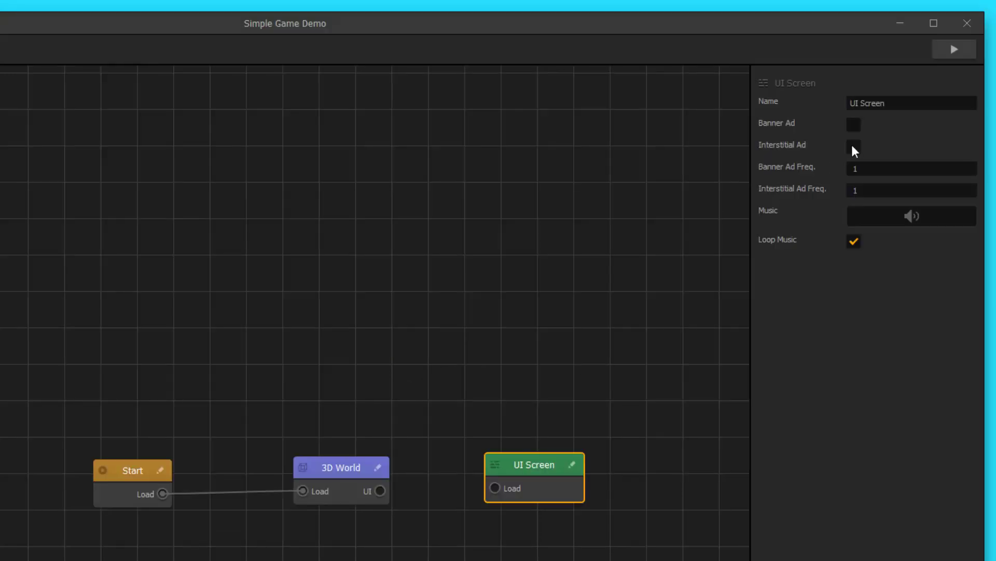
Name the screen '3D World UI' and link 3D World's UI output to it.
{"action": "left_click", "coordinate": [853, 103]}
{"action": "type", "text": "3D Worl"}
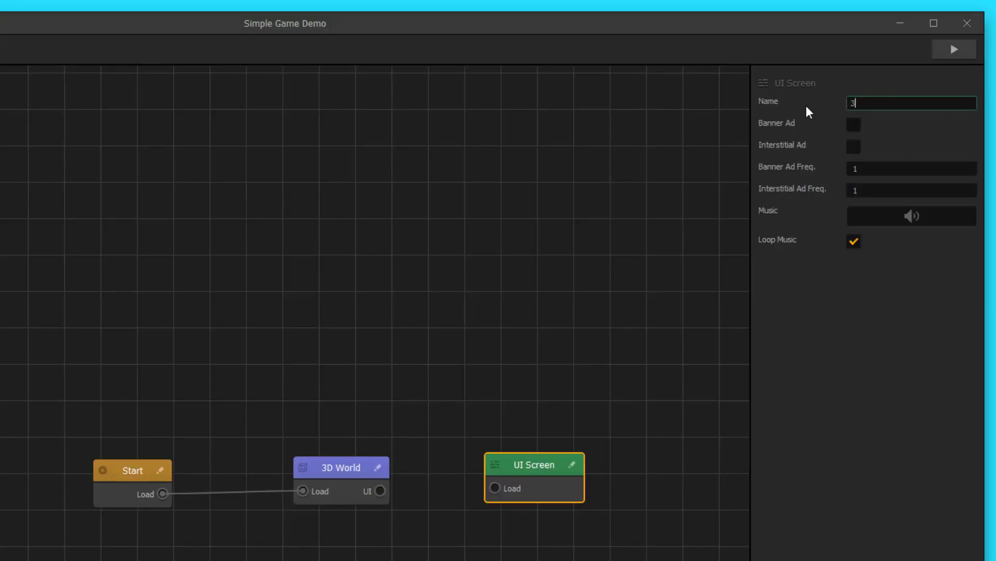
{"action": "type", "text": "d UI"}
{"action": "key", "text": "Return"}
{"action": "left_click_drag", "start_coordinate": [380, 490], "coordinate": [495, 487]}
{"action": "left_click", "coordinate": [490, 466]}
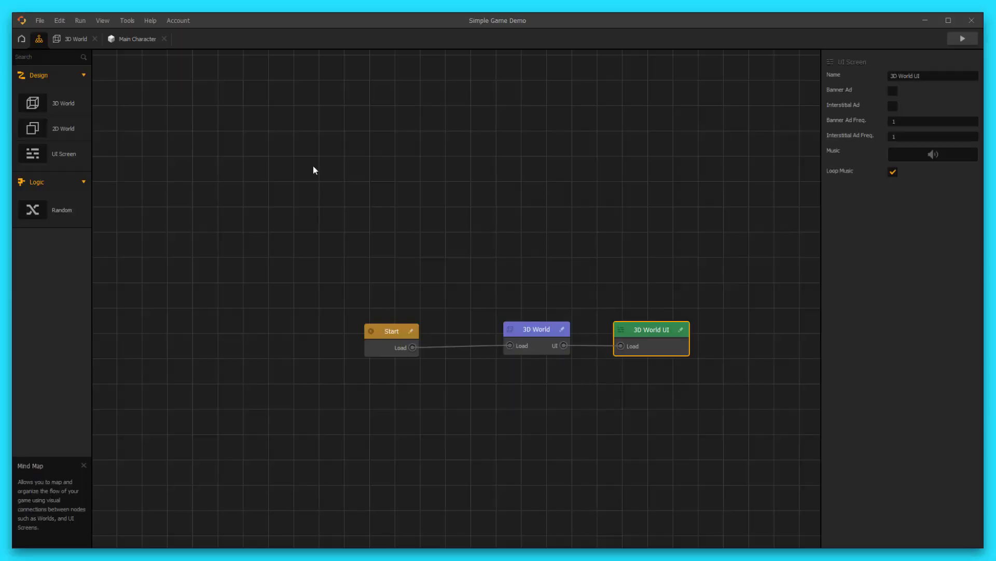
Add a second UI screen right of 3D World UI, named 'Game Over UI'.
{"action": "mouse_move", "coordinate": [66, 155]}
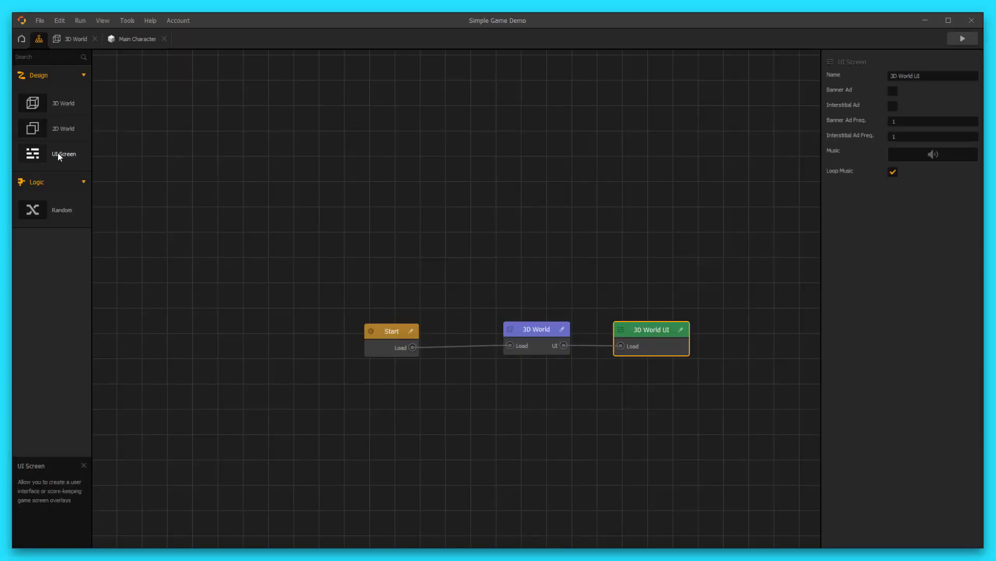
{"action": "left_click_drag", "start_coordinate": [60, 154], "coordinate": [79, 151]}
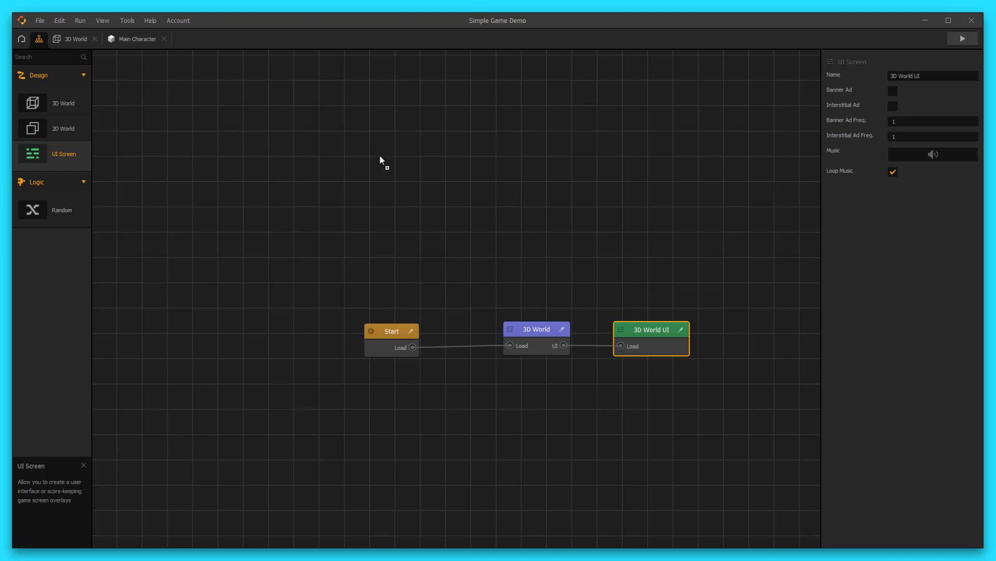
{"action": "left_click_drag", "start_coordinate": [708, 276], "coordinate": [750, 325]}
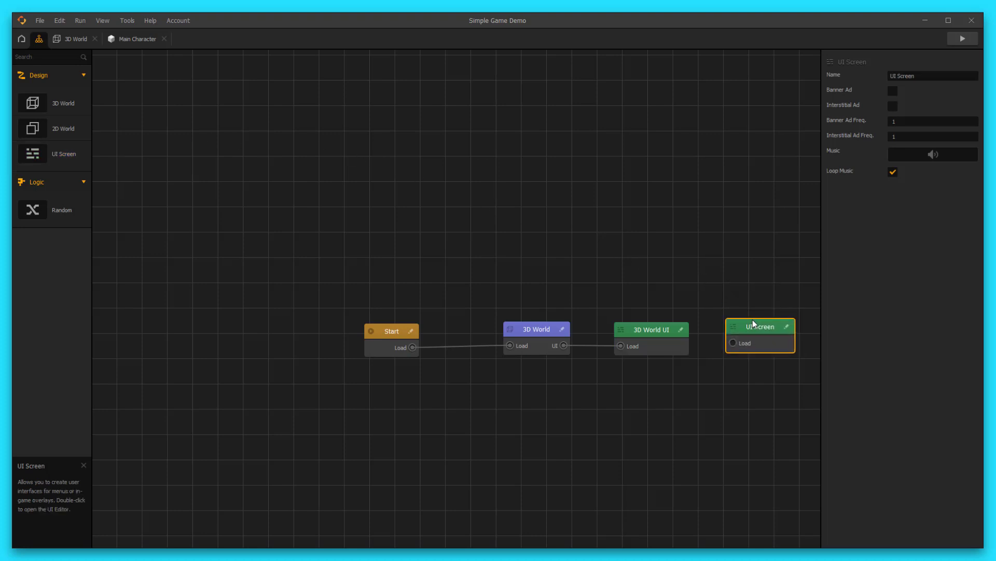
{"action": "left_click", "coordinate": [920, 89]}
{"action": "key", "text": "BackSpace"}
{"action": "key", "text": "BackSpace"}
{"action": "key", "text": "BackSpace"}
{"action": "key", "text": "BackSpace"}
{"action": "key", "text": "BackSpace"}
{"action": "key", "text": "BackSpace"}
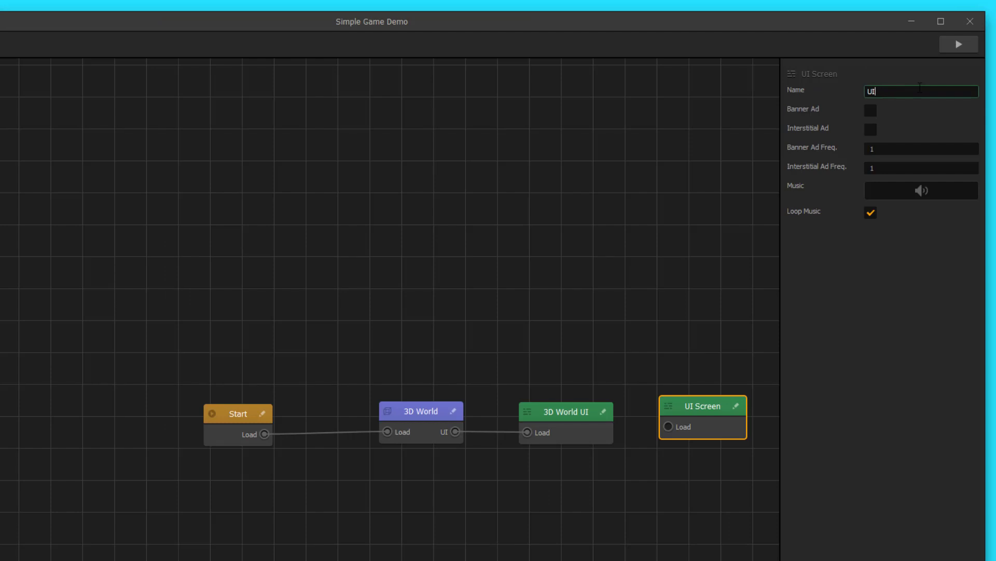
{"action": "type", "text": "Game Over"}
{"action": "key", "text": "Return"}
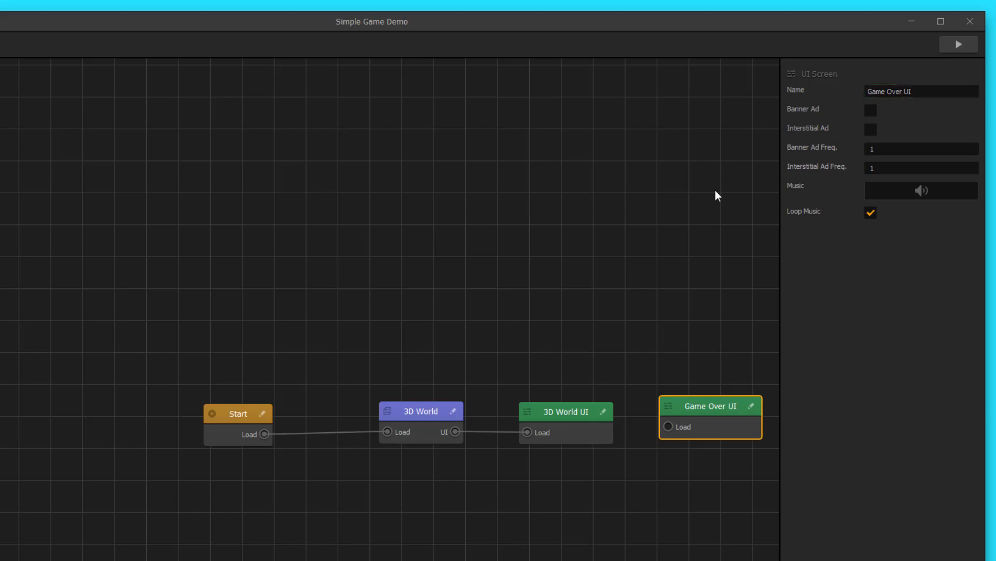
Open the 3D World UI screen for editing.
{"action": "left_click_drag", "start_coordinate": [560, 490], "coordinate": [396, 471]}
{"action": "scroll", "coordinate": [421, 466], "scroll_direction": "down", "scroll_amount": 1}
{"action": "scroll", "coordinate": [419, 462], "scroll_direction": "up", "scroll_amount": 3}
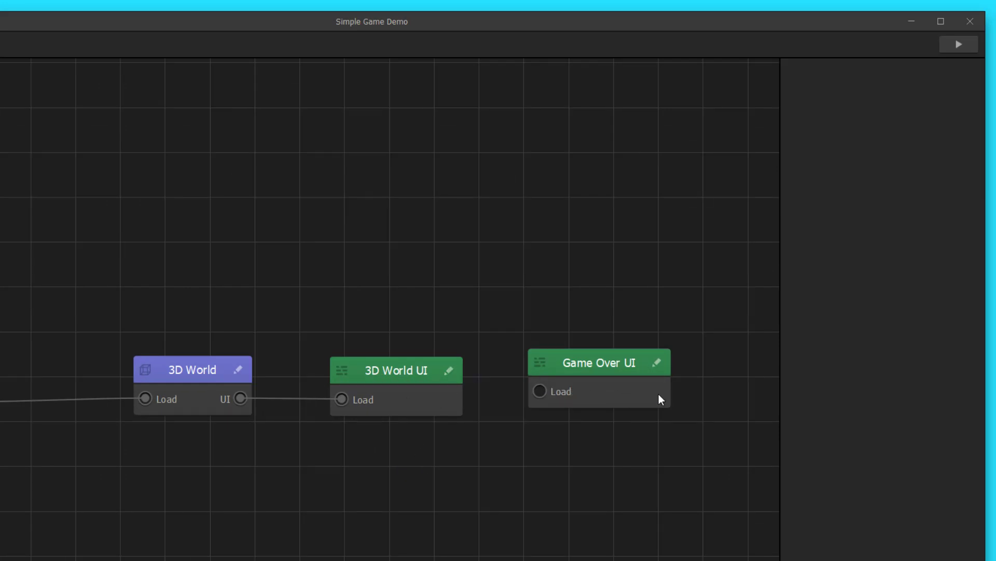
{"action": "left_click", "coordinate": [436, 395]}
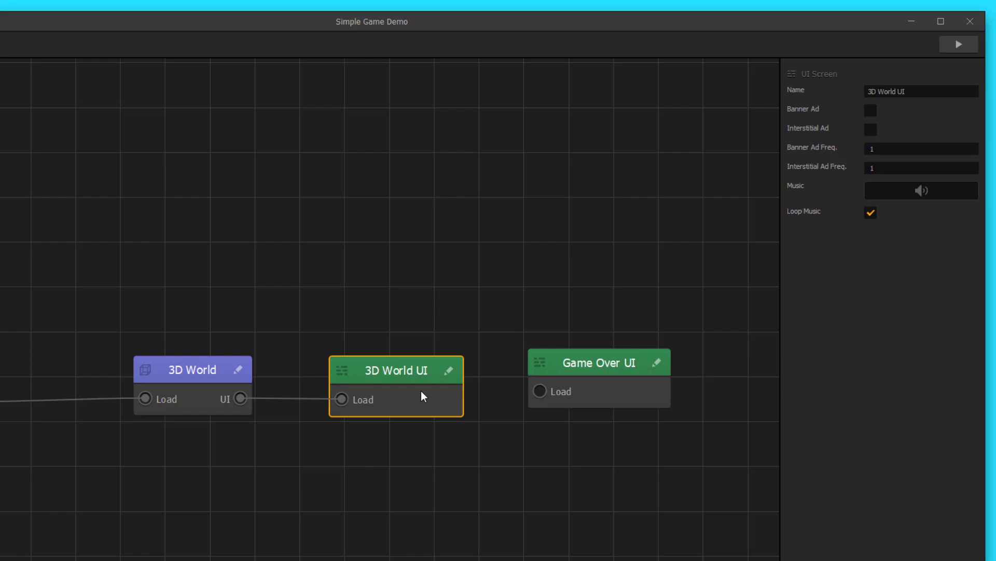
{"action": "double_click", "coordinate": [422, 391]}
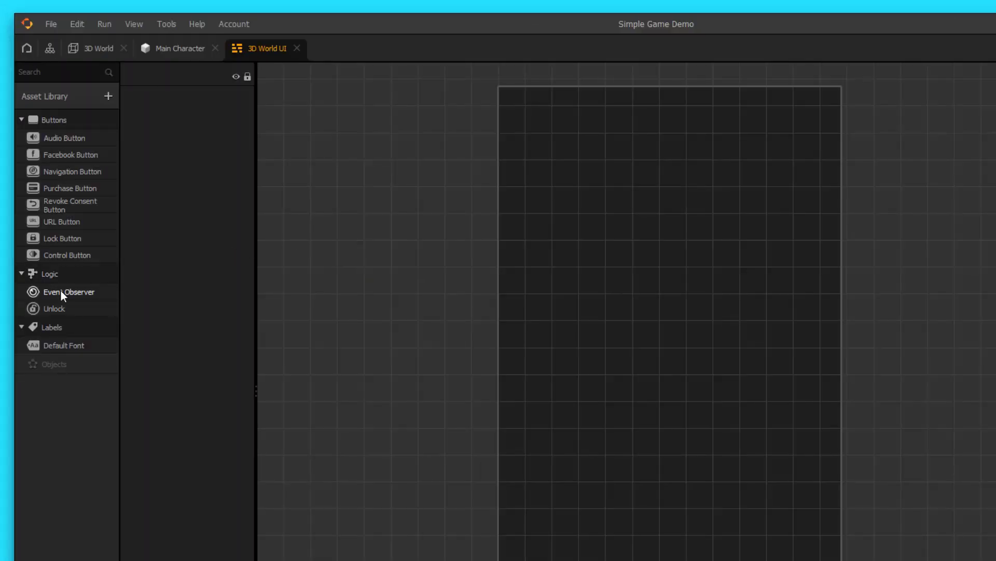
Add an Event Observer to the 3D World UI, checking the Main Character's Event node.
{"action": "left_click_drag", "start_coordinate": [48, 224], "coordinate": [200, 220]}
{"action": "left_click_drag", "start_coordinate": [264, 288], "coordinate": [416, 153]}
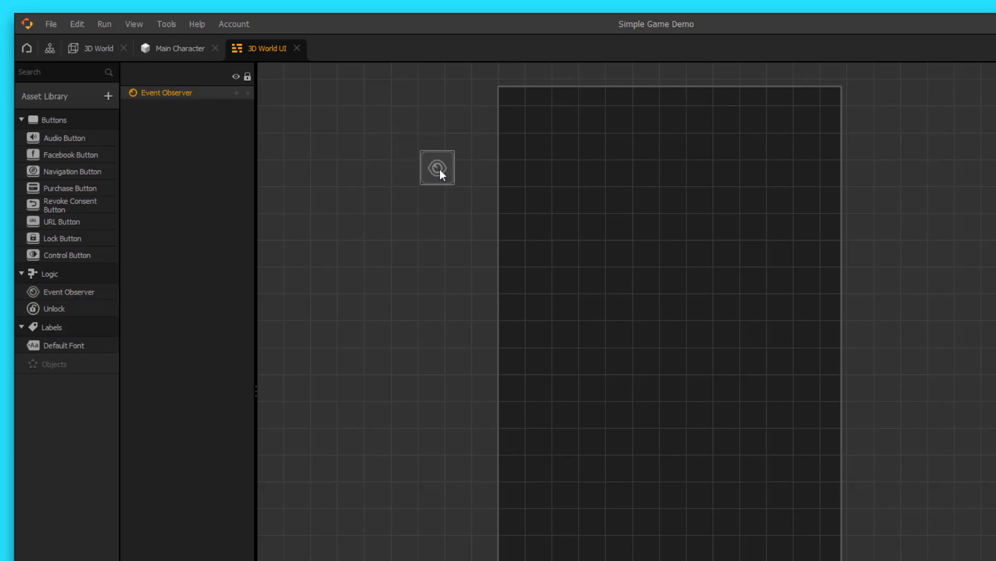
{"action": "left_click", "coordinate": [174, 47]}
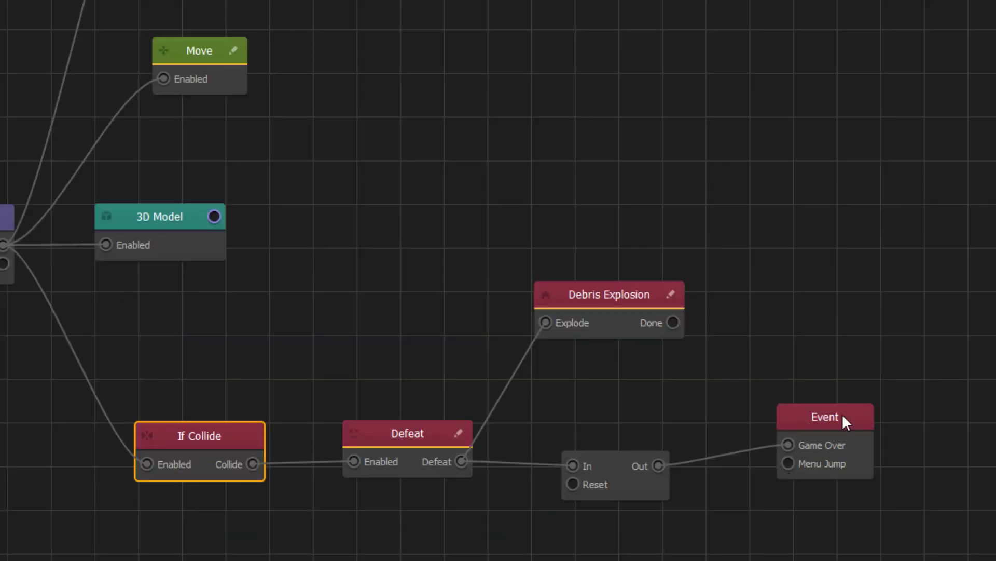
{"action": "left_click", "coordinate": [843, 416]}
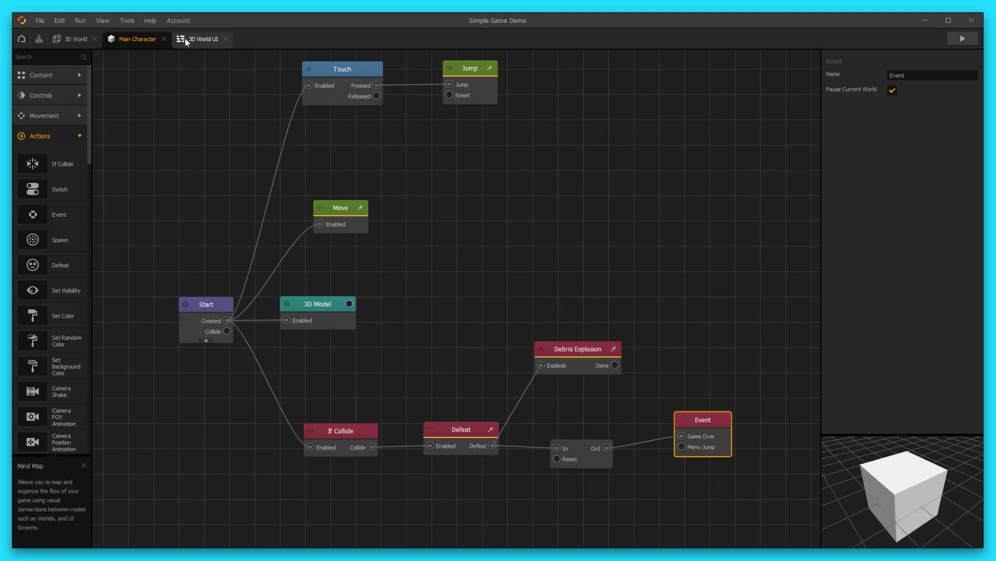
{"action": "left_click", "coordinate": [189, 39]}
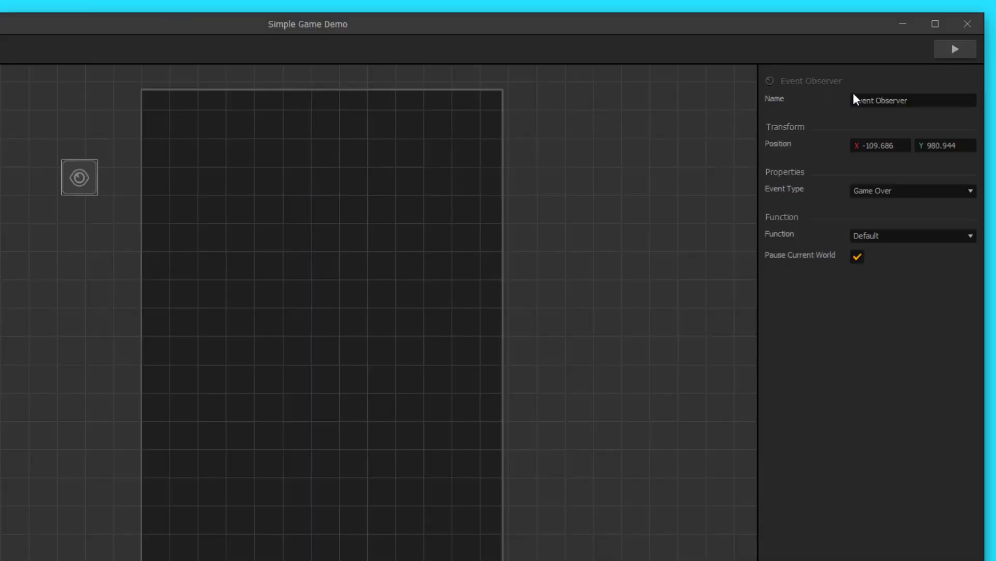
Rename the Event Observer to 'Game Over'.
{"action": "left_click", "coordinate": [927, 101]}
{"action": "type", "text": "Game Ov"}
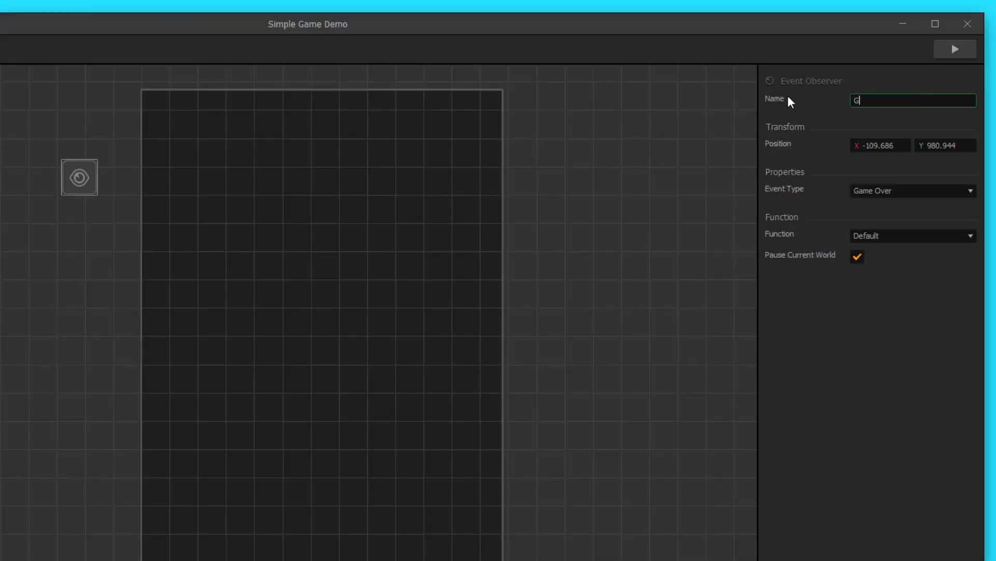
{"action": "type", "text": "er"}
{"action": "key", "text": "Return"}
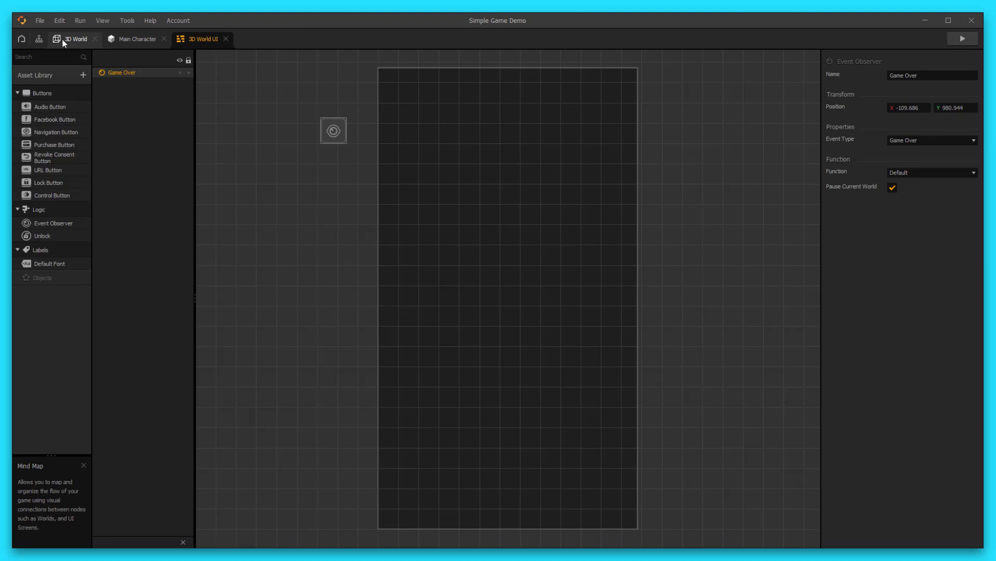
In the mind map, wire 3D World UI's Game Over output into Game Over UI's Load port.
{"action": "left_click", "coordinate": [36, 39]}
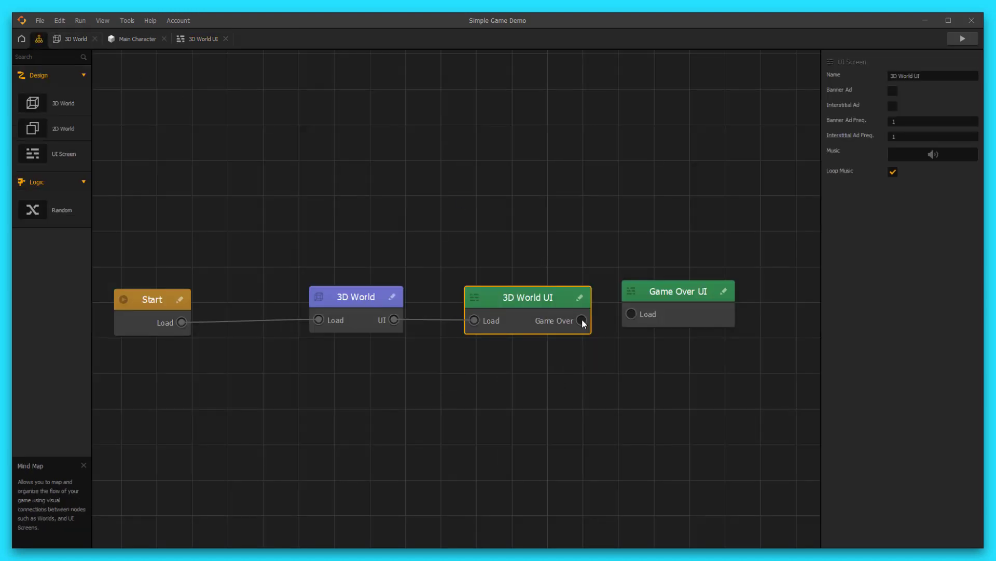
{"action": "left_click", "coordinate": [660, 312]}
{"action": "left_click_drag", "start_coordinate": [682, 297], "coordinate": [710, 300]}
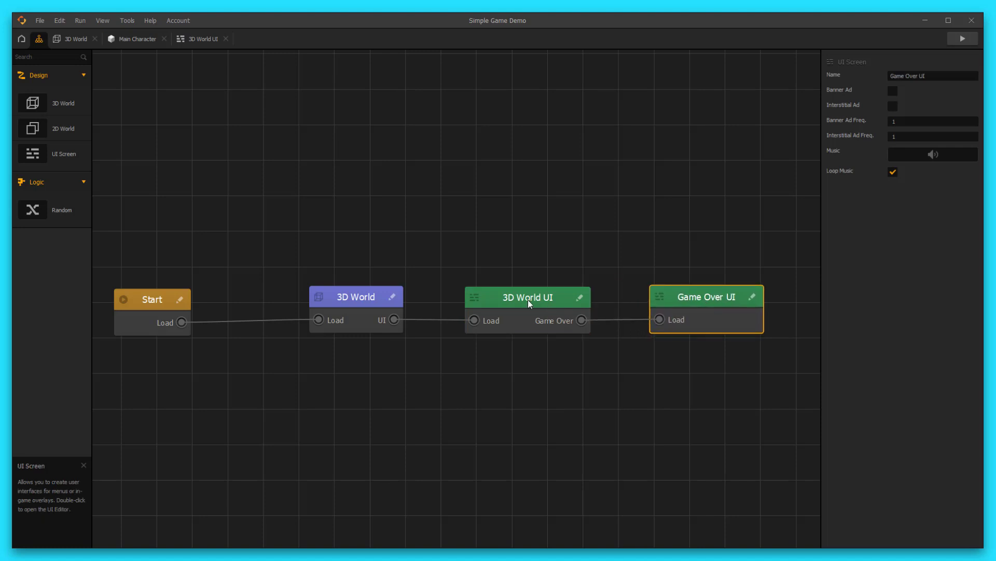
{"action": "double_click", "coordinate": [529, 303]}
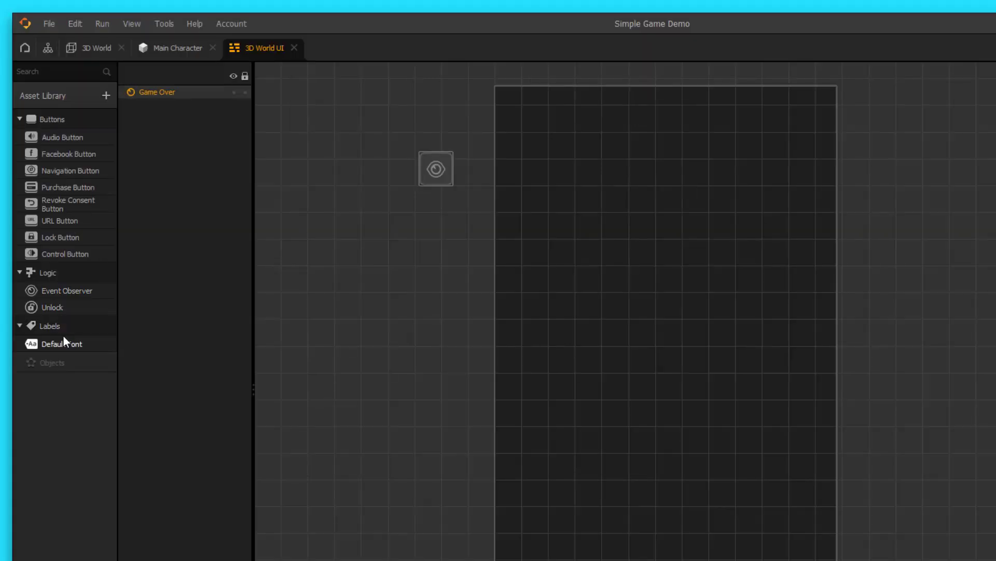
Place a Default Font label near the top, set to show the Current World's score.
{"action": "left_click_drag", "start_coordinate": [50, 261], "coordinate": [377, 138]}
{"action": "left_click_drag", "start_coordinate": [493, 178], "coordinate": [690, 135]}
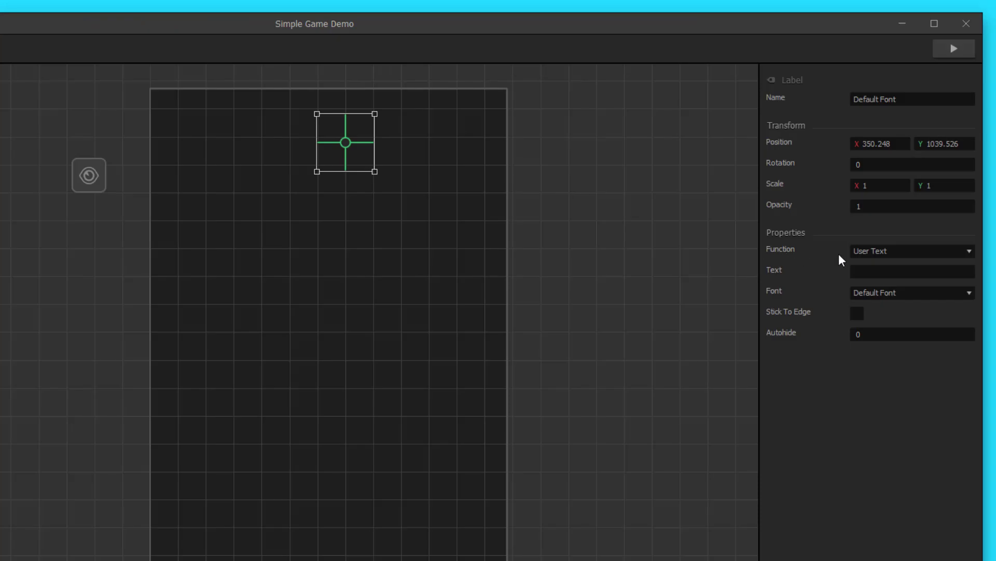
{"action": "left_click", "coordinate": [875, 250]}
{"action": "left_click", "coordinate": [883, 276]}
{"action": "left_click", "coordinate": [891, 275]}
{"action": "left_click", "coordinate": [891, 302]}
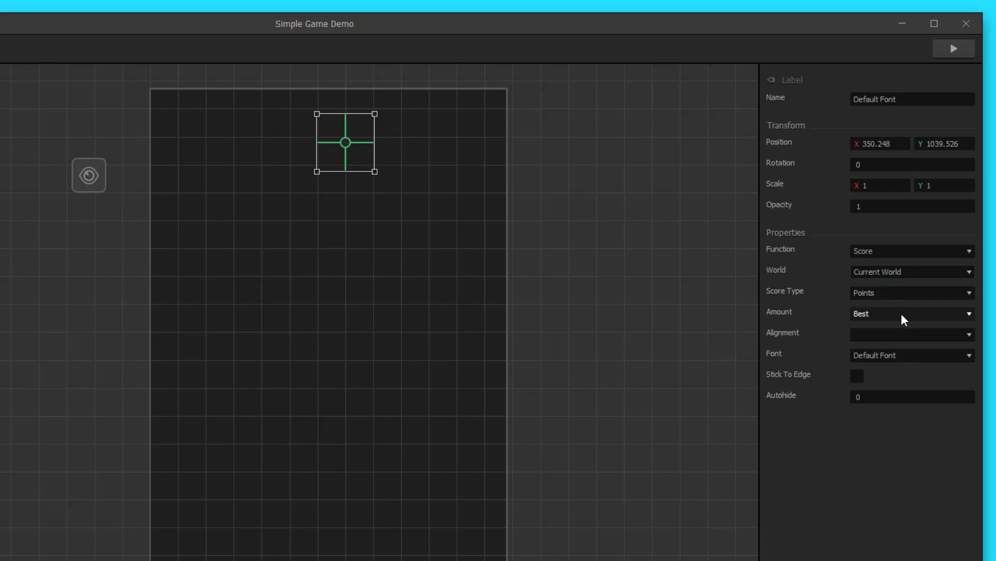
Set the label's amount to Current, alignment Left, and enable Stick To Edge.
{"action": "left_click", "coordinate": [902, 313]}
{"action": "left_click", "coordinate": [896, 340]}
{"action": "left_click", "coordinate": [893, 335]}
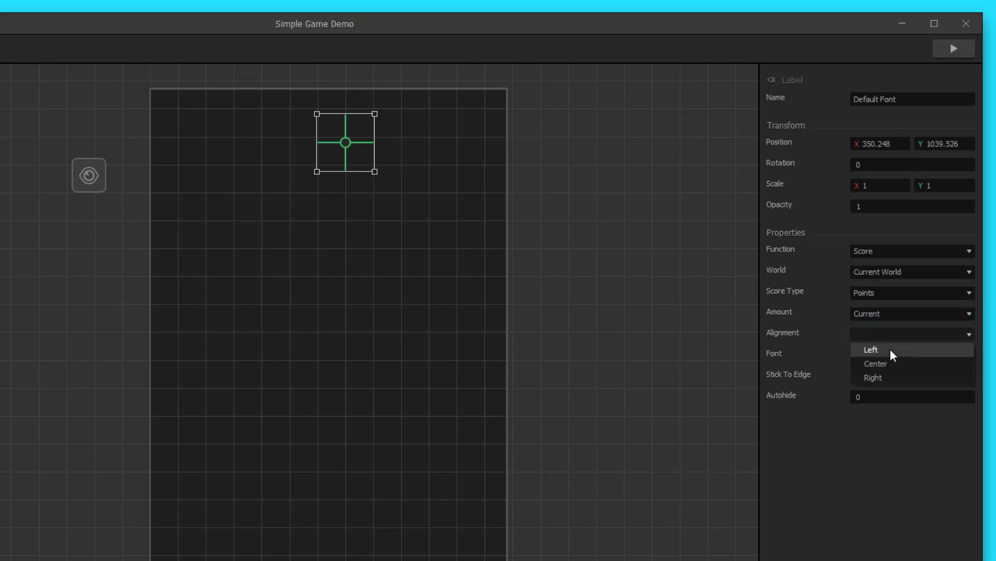
{"action": "left_click", "coordinate": [889, 350]}
{"action": "left_click", "coordinate": [861, 375]}
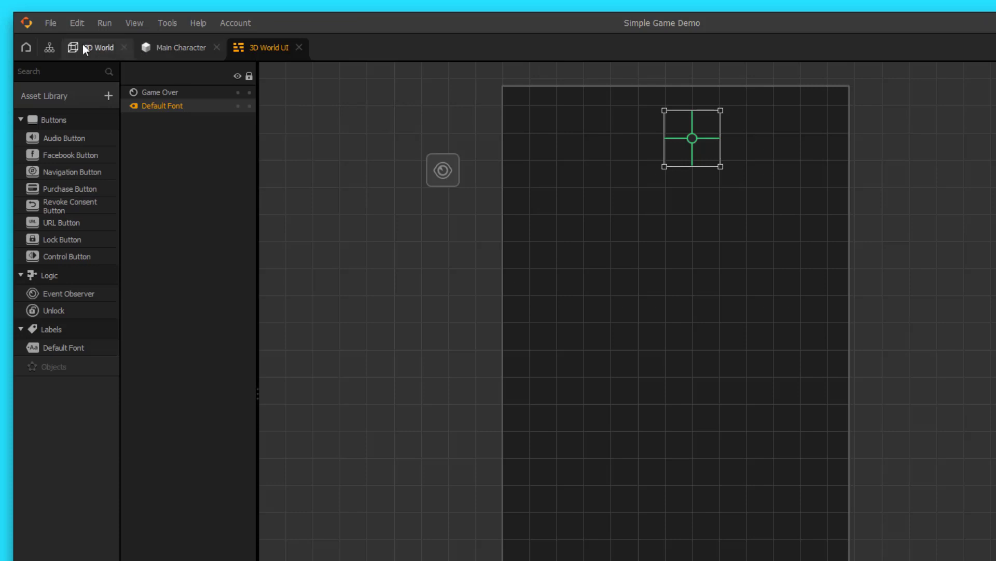
{"action": "left_click", "coordinate": [86, 46]}
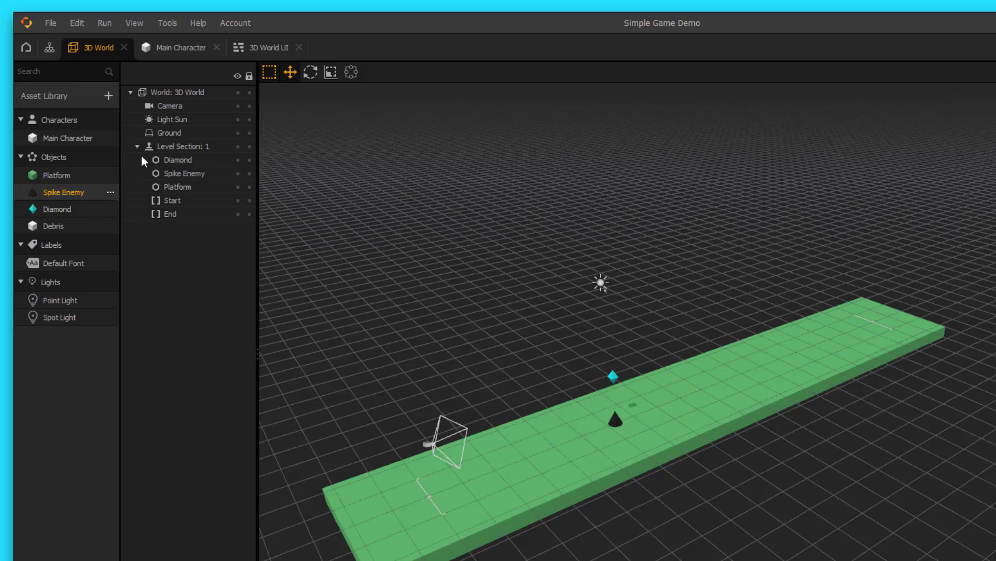
Export the Diamond asset to a file named 'UI Coin Label'.
{"action": "left_click", "coordinate": [110, 209]}
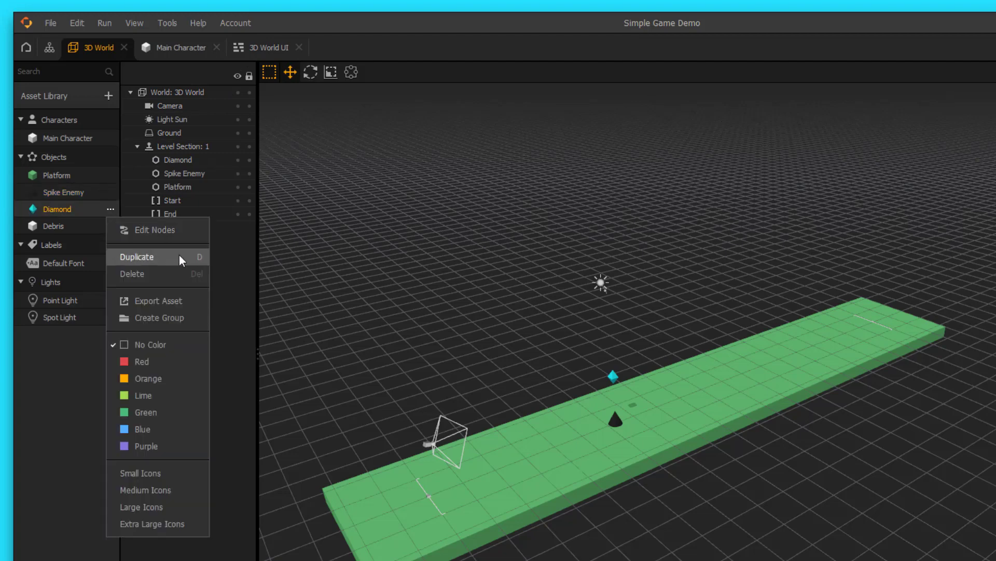
{"action": "left_click", "coordinate": [175, 301]}
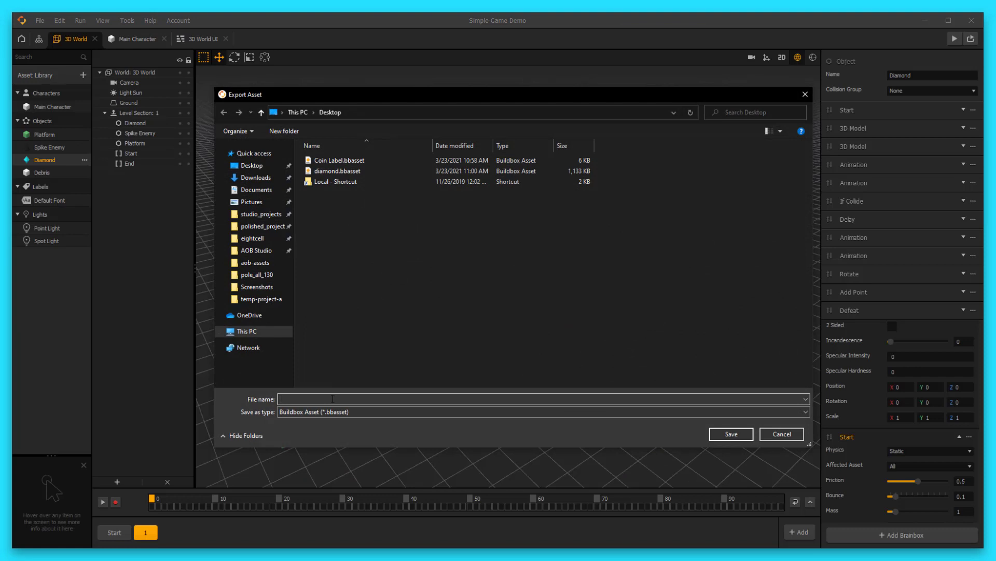
{"action": "type", "text": "UI Coin Label"}
{"action": "left_click", "coordinate": [736, 435]}
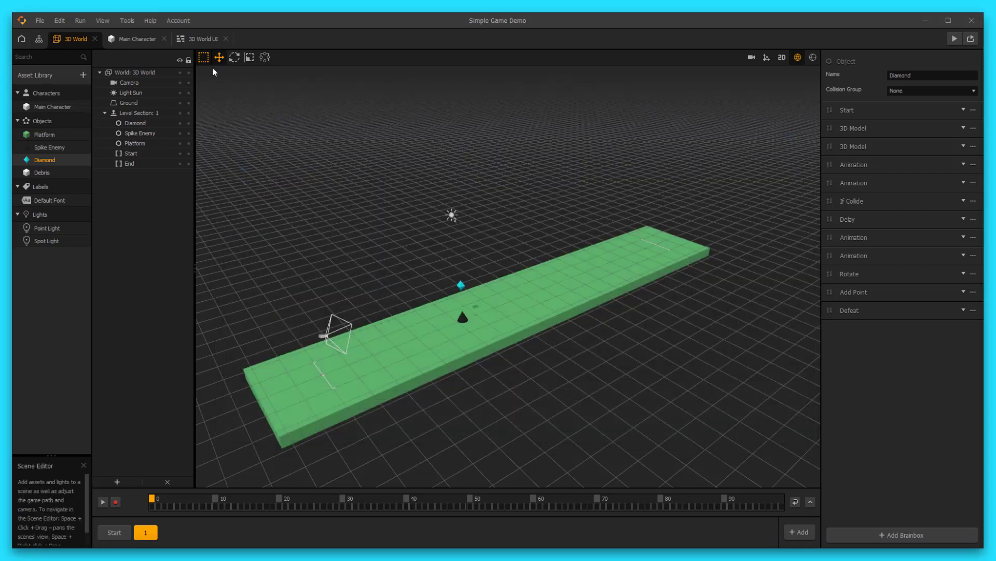
Drop the exported diamond asset beside the score label in 3D World UI.
{"action": "left_click", "coordinate": [196, 39]}
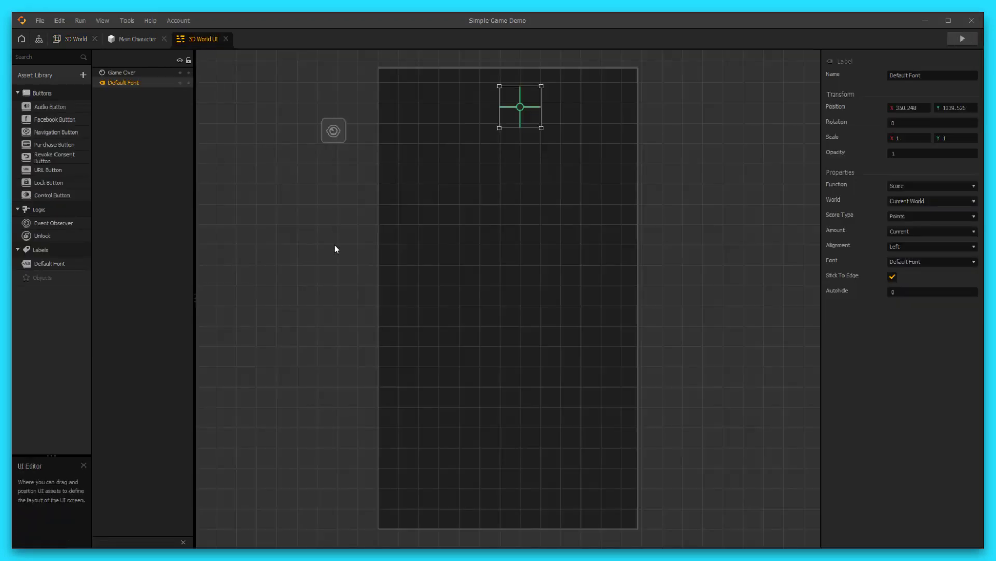
{"action": "left_click_drag", "start_coordinate": [258, 116], "coordinate": [490, 110]}
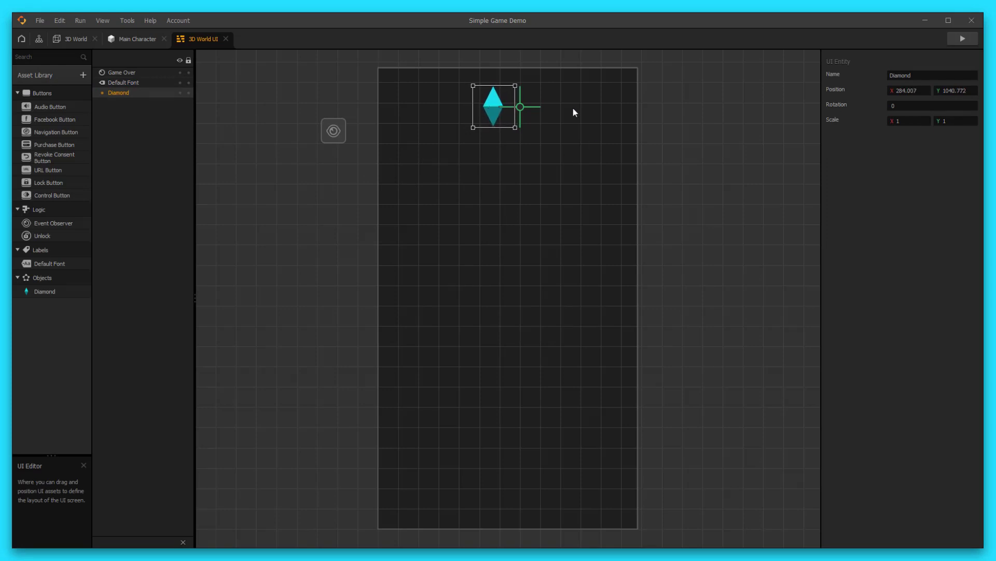
{"action": "double_click", "coordinate": [59, 291]}
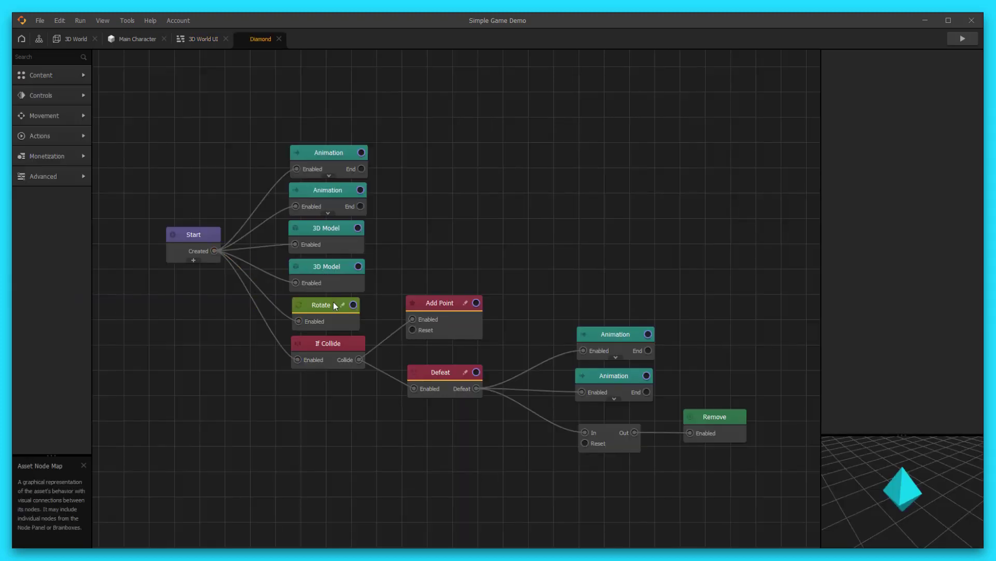
Delete the extra Animation, Add Point, If Collide and Defeat nodes from the Diamond graph.
{"action": "left_click", "coordinate": [329, 161]}
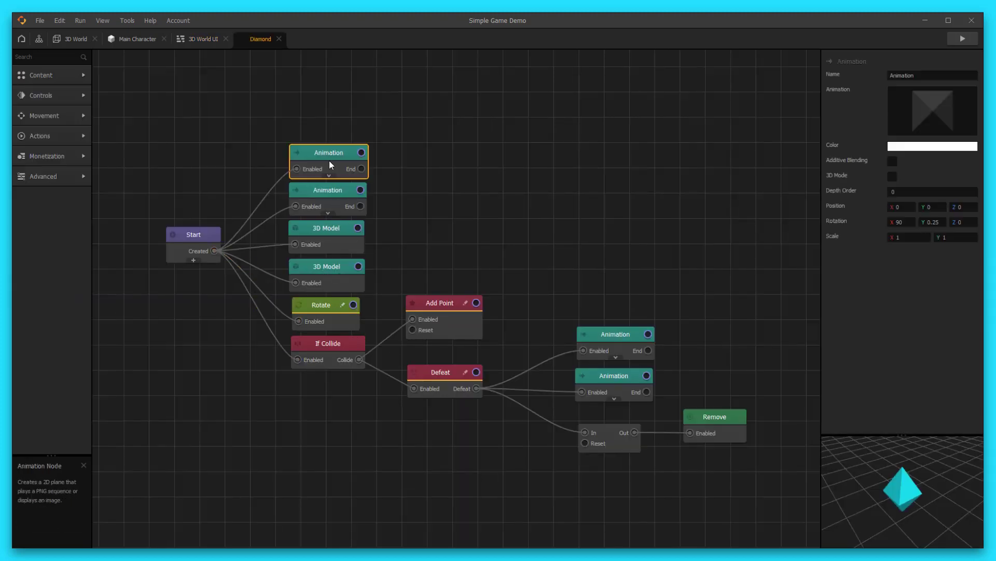
{"action": "left_click", "coordinate": [330, 188]}
{"action": "key", "text": "Delete"}
{"action": "left_click", "coordinate": [441, 325]}
{"action": "key", "text": "Delete"}
{"action": "left_click", "coordinate": [317, 356]}
{"action": "key", "text": "Delete"}
{"action": "left_click", "coordinate": [459, 384]}
{"action": "key", "text": "Delete"}
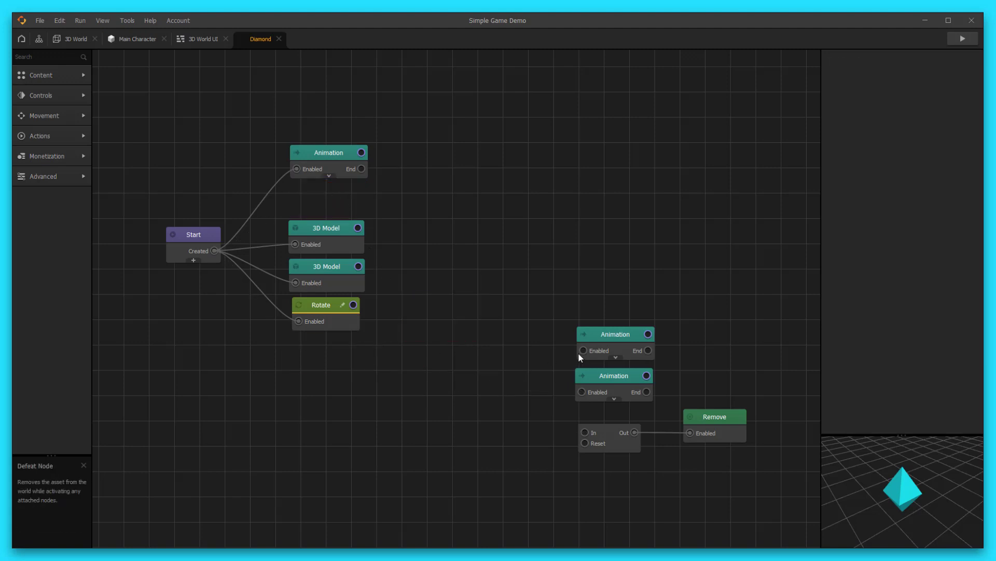
Delete the two lower Animation nodes, the Delay node and the Remove node.
{"action": "left_click", "coordinate": [578, 353]}
{"action": "key", "text": "Delete"}
{"action": "left_click", "coordinate": [600, 372]}
{"action": "key", "text": "Delete"}
{"action": "left_click", "coordinate": [605, 438]}
{"action": "key", "text": "Delete"}
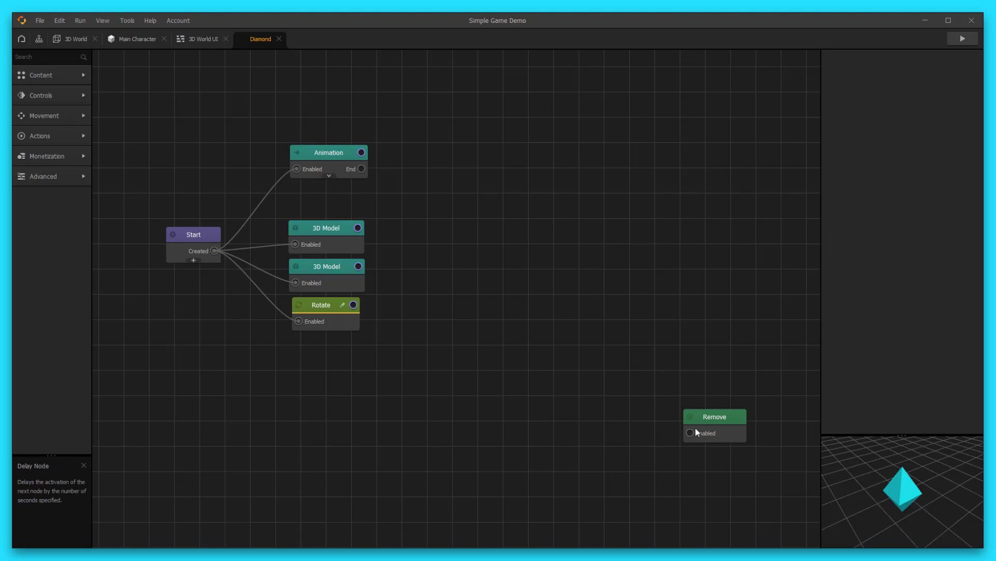
{"action": "left_click", "coordinate": [697, 431]}
{"action": "key", "text": "Delete"}
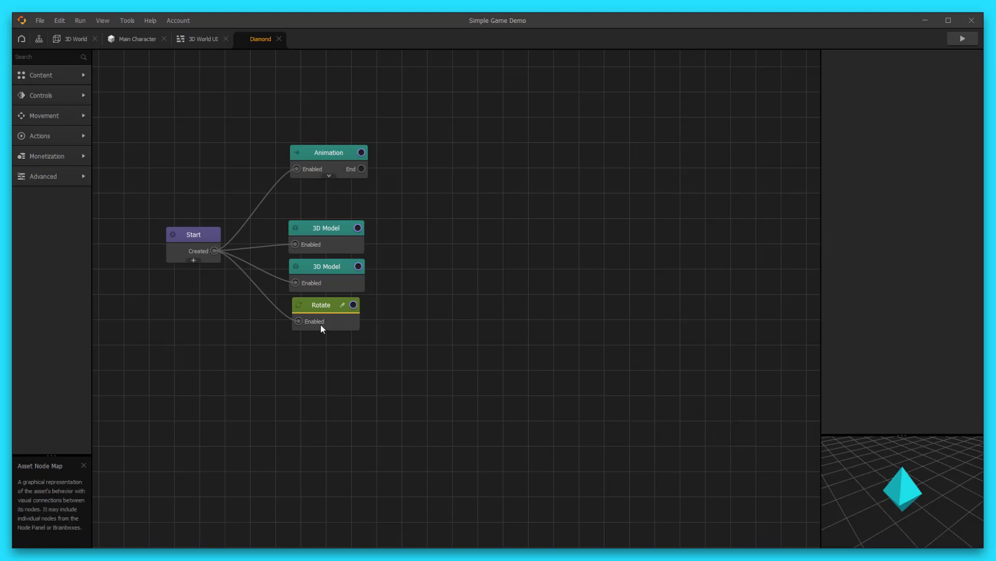